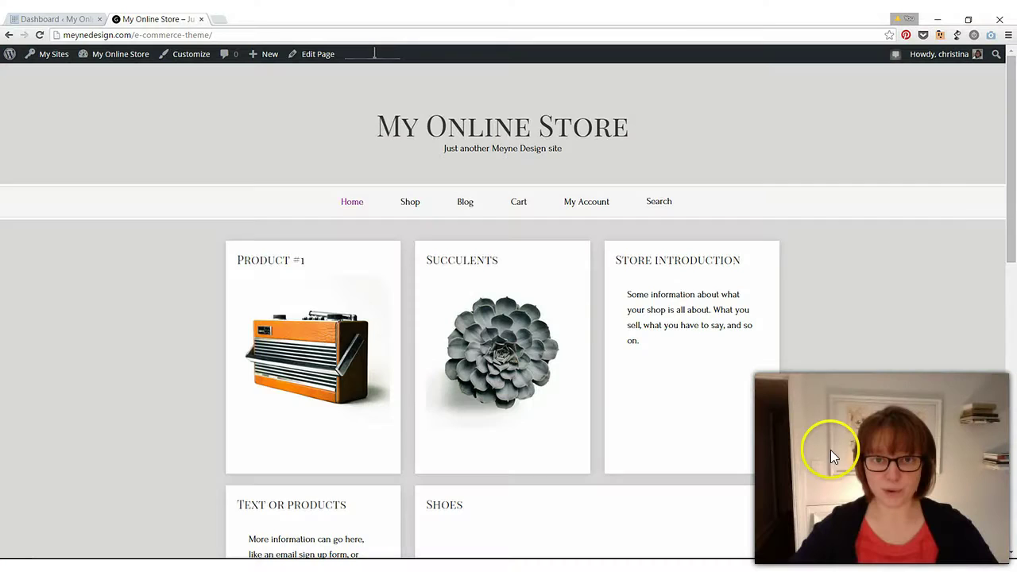
- Open Product #3 from the shoes and review its size options (5 to 7000)
scroll(839, 440, down, 5)
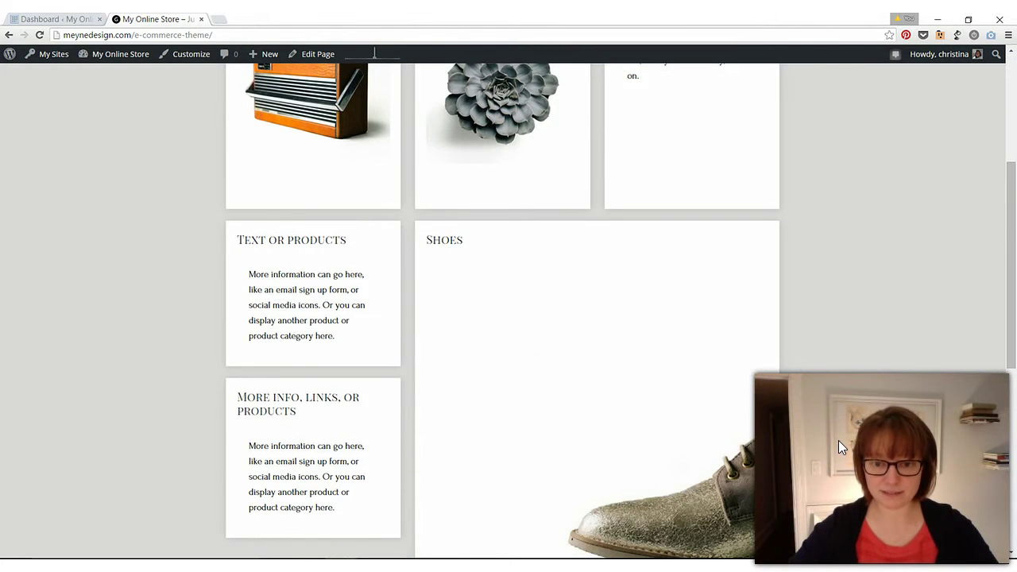
scroll(755, 402, down, 2)
click(696, 363)
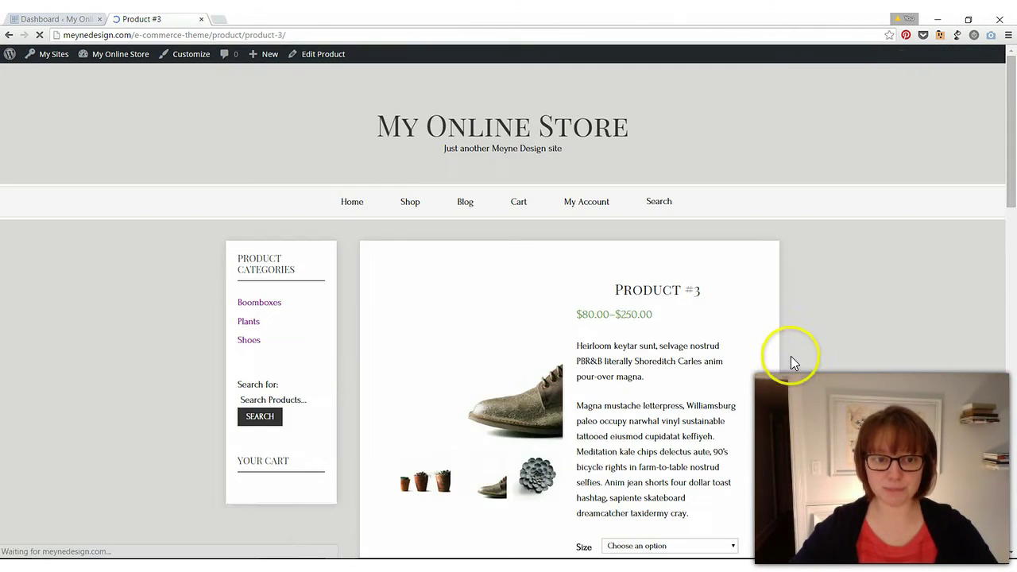
scroll(784, 332, down, 2)
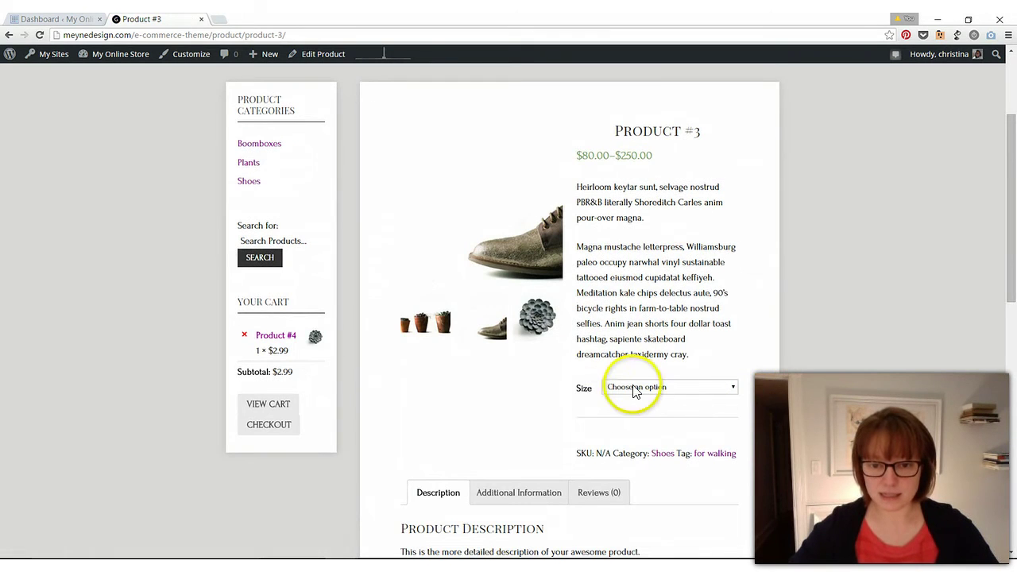
click(692, 389)
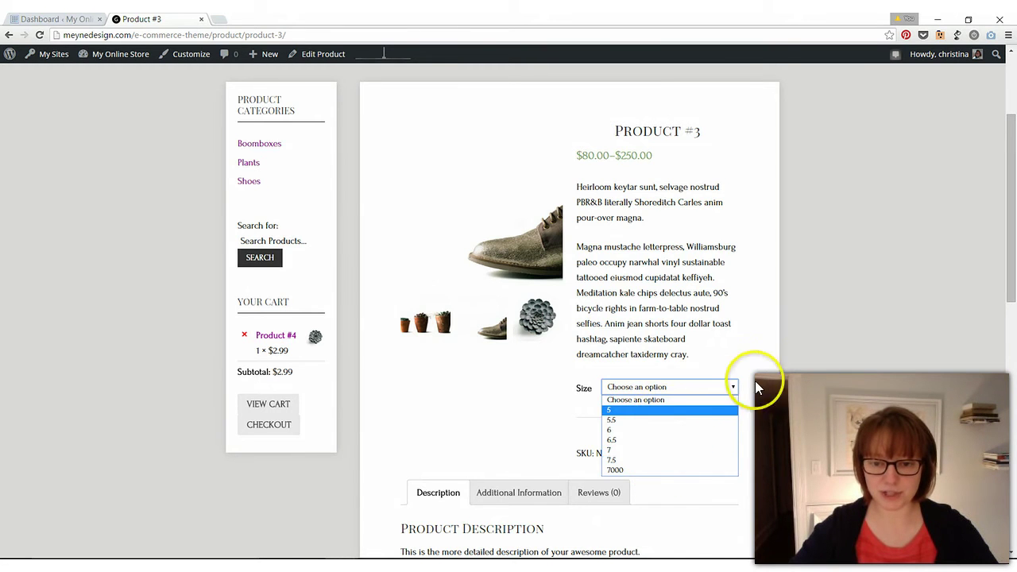
- Return to the WordPress admin Dashboard and reload it
scroll(770, 380, down, 1)
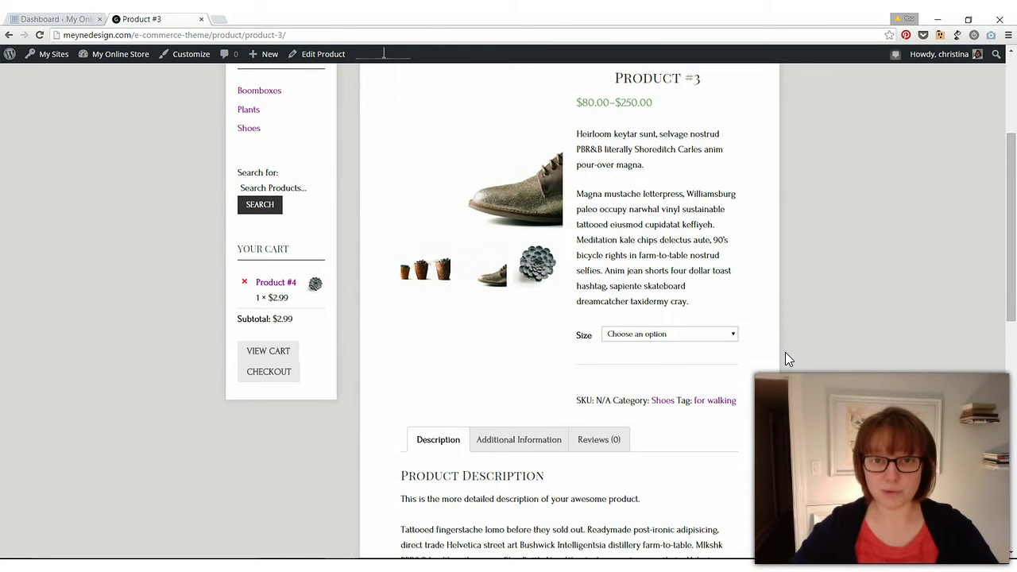
scroll(785, 352, up, 3)
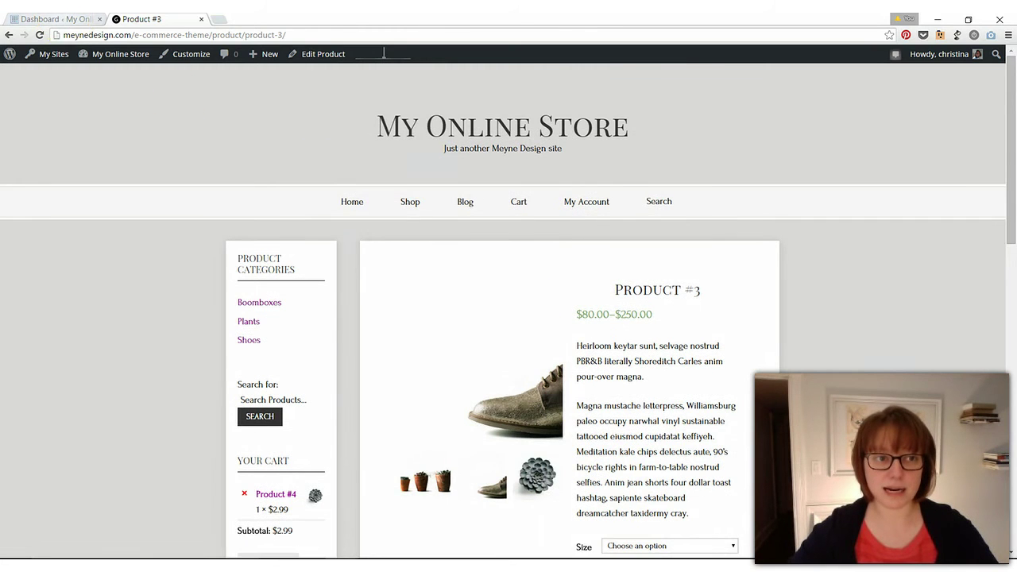
click(55, 18)
click(364, 270)
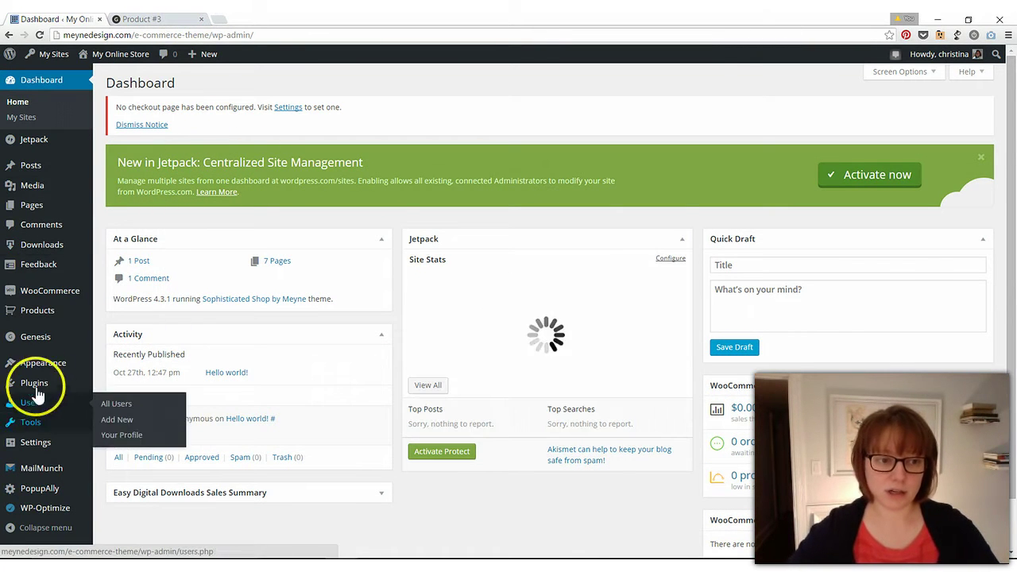
- Open the WooCommerce Attributes page listing the Color and Size attributes
mouse_move(61, 302)
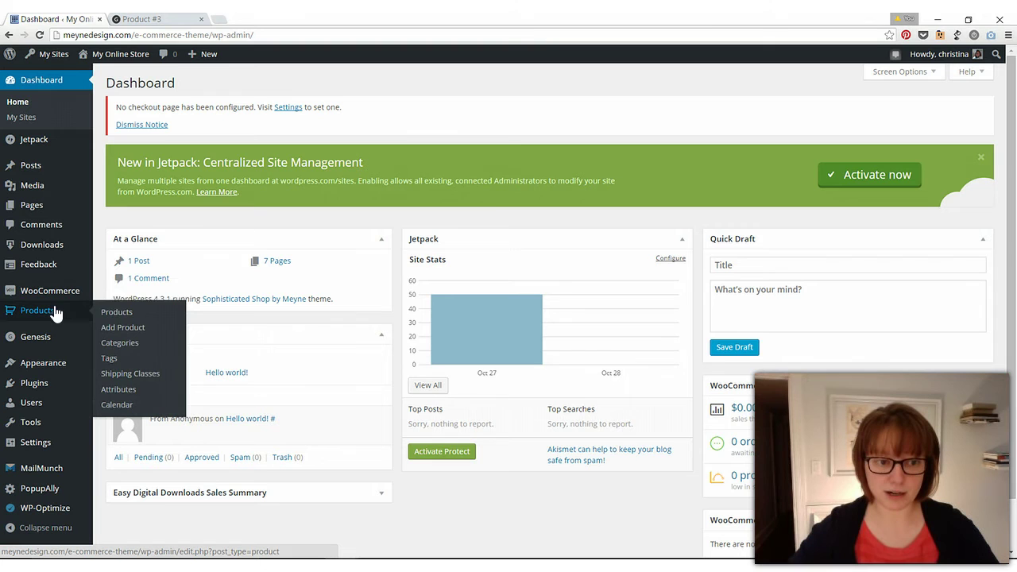
click(127, 390)
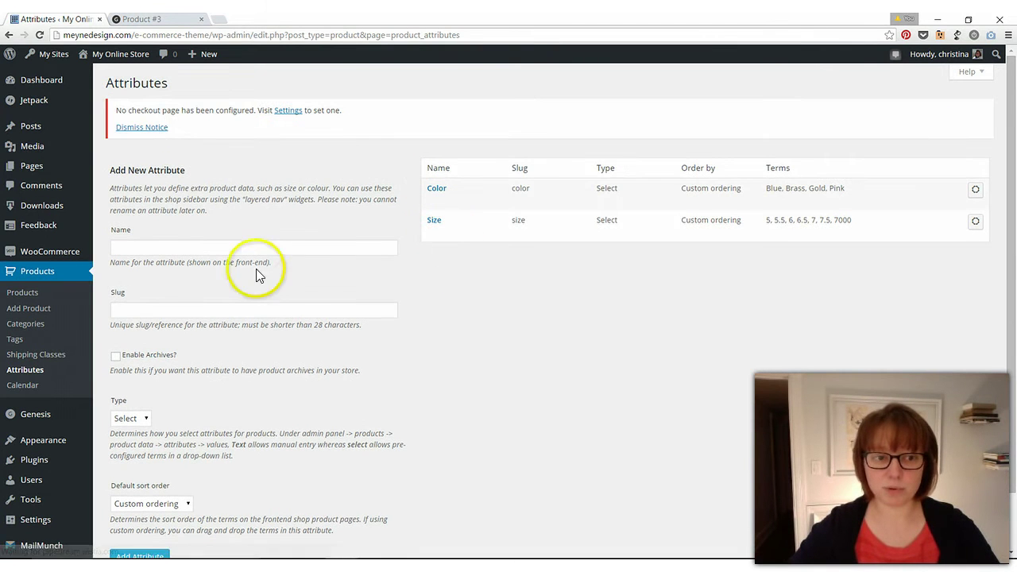
- Create a 'More sizes' attribute with Select type and custom ordering
click(241, 250)
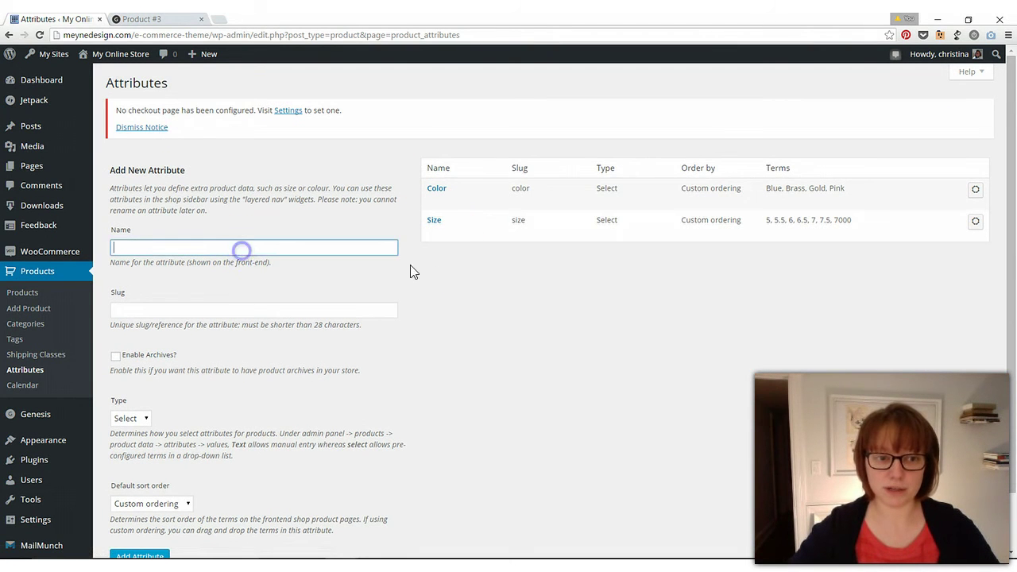
click(441, 368)
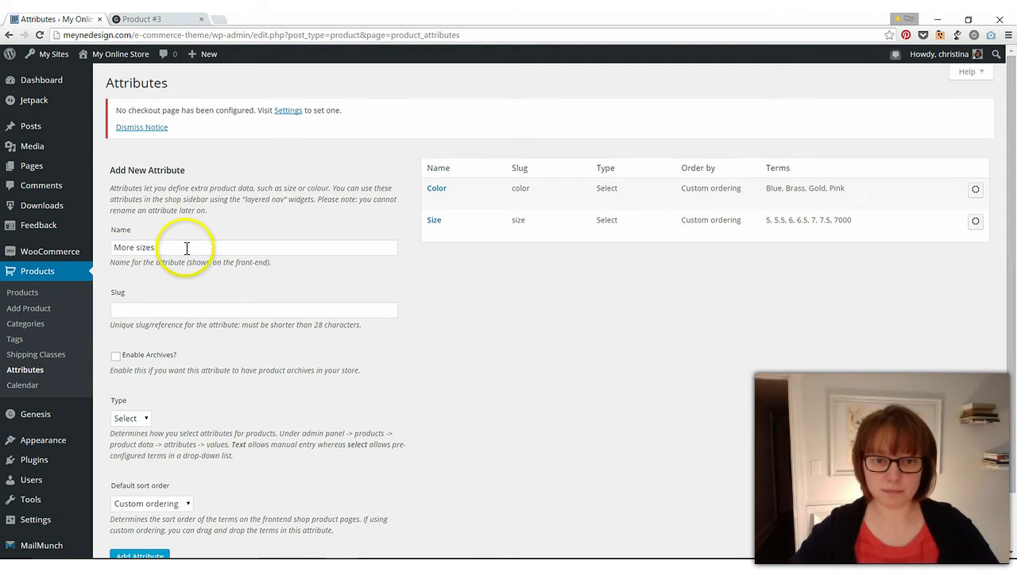
scroll(250, 261, down, 1)
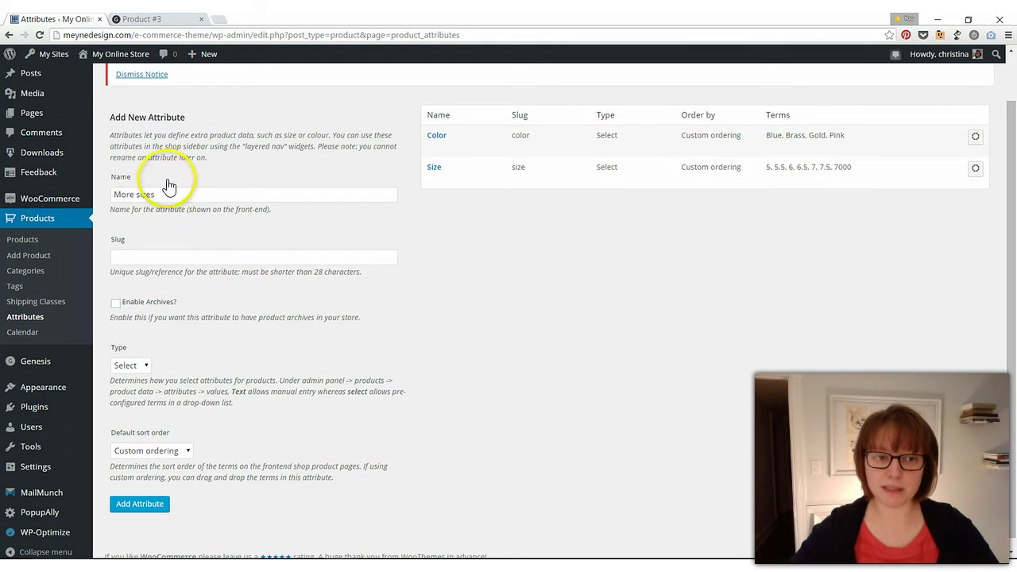
click(268, 192)
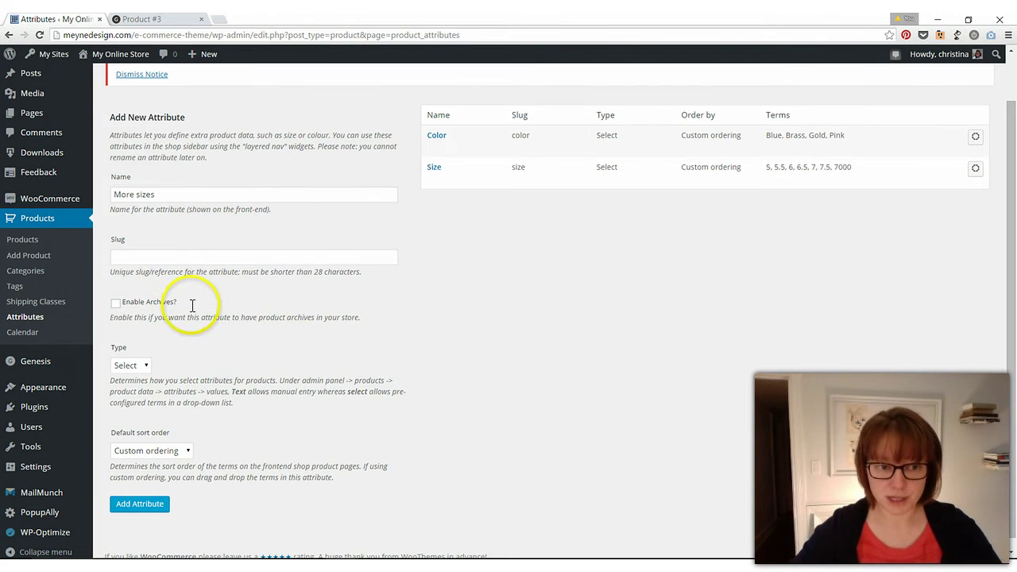
scroll(194, 307, down, 1)
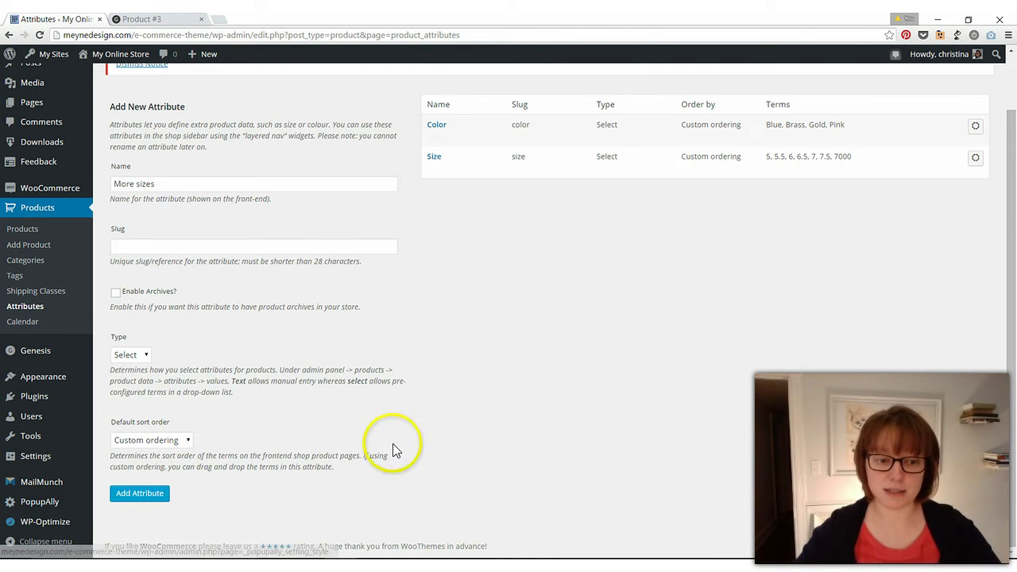
click(149, 493)
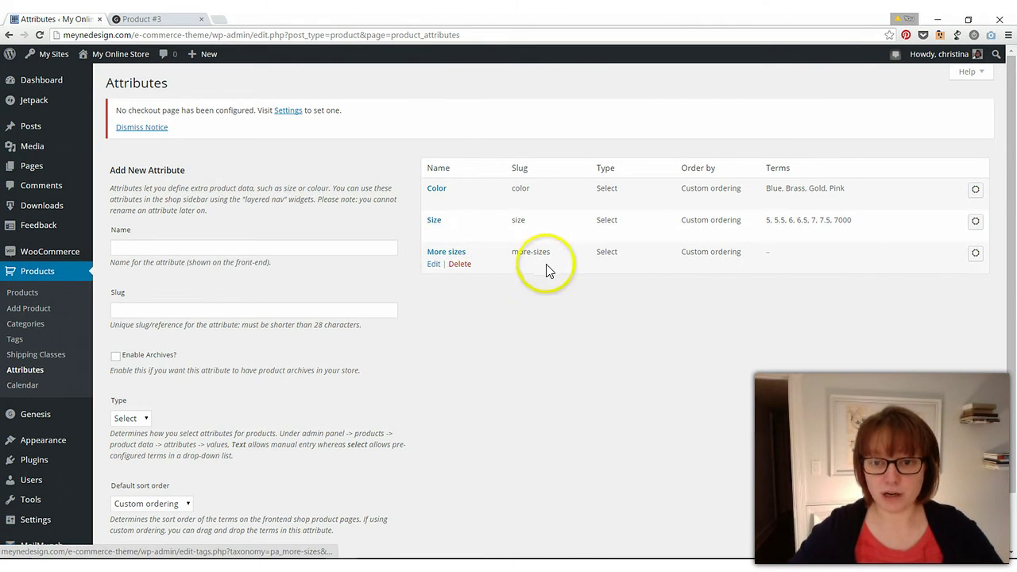
- Add the terms Small, Medium and Large to the More sizes attribute
click(980, 258)
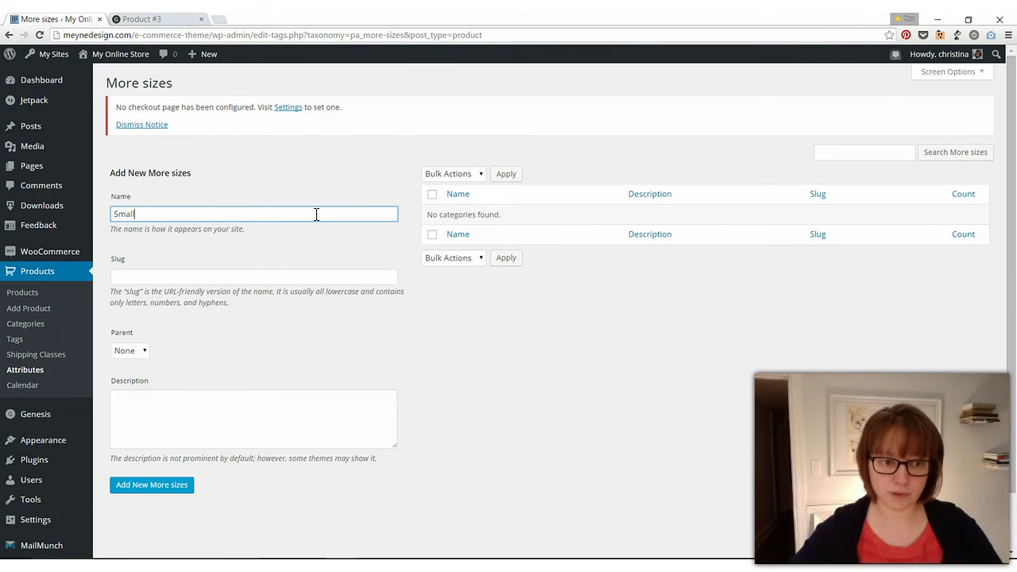
click(157, 488)
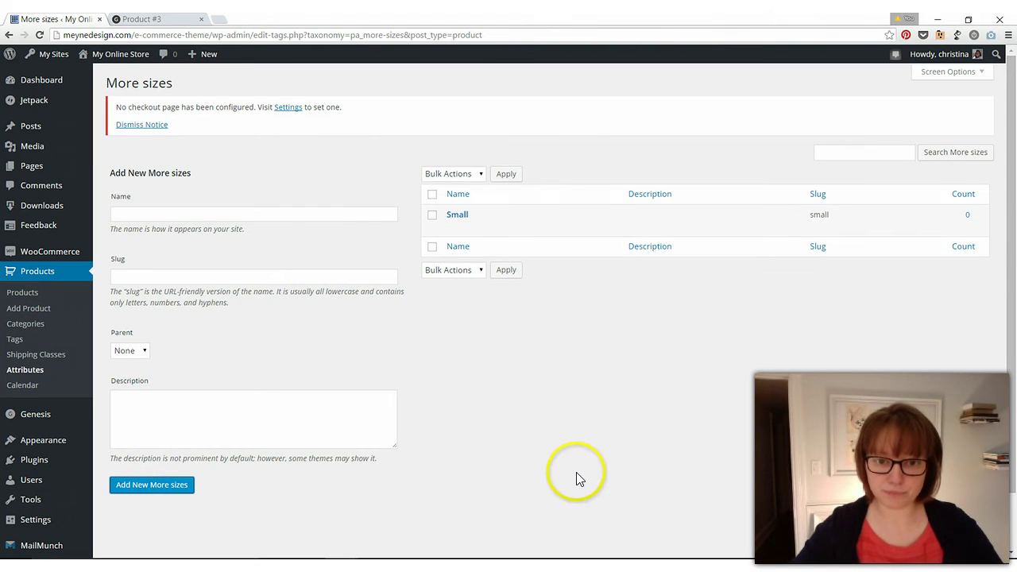
click(184, 216)
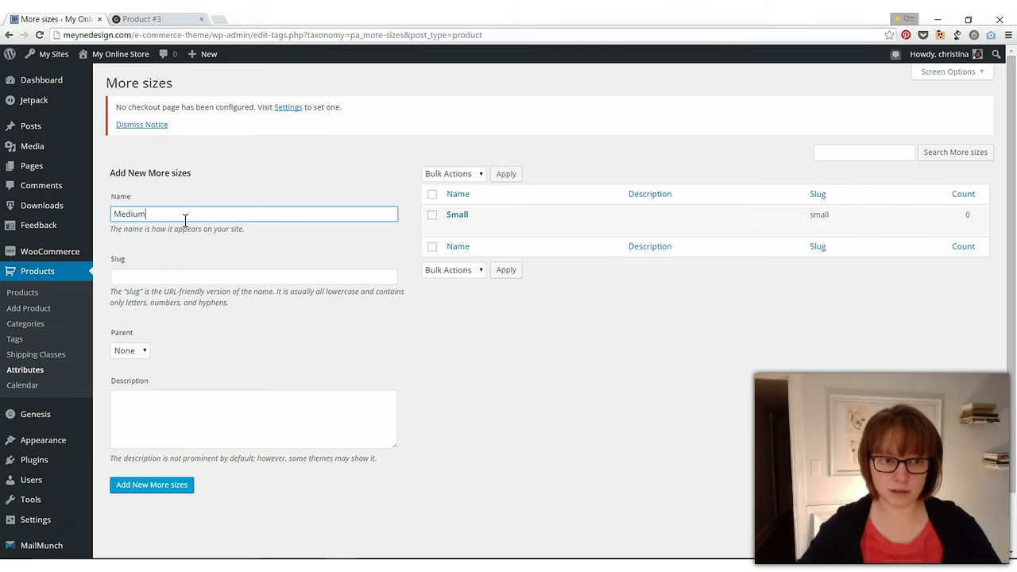
click(148, 484)
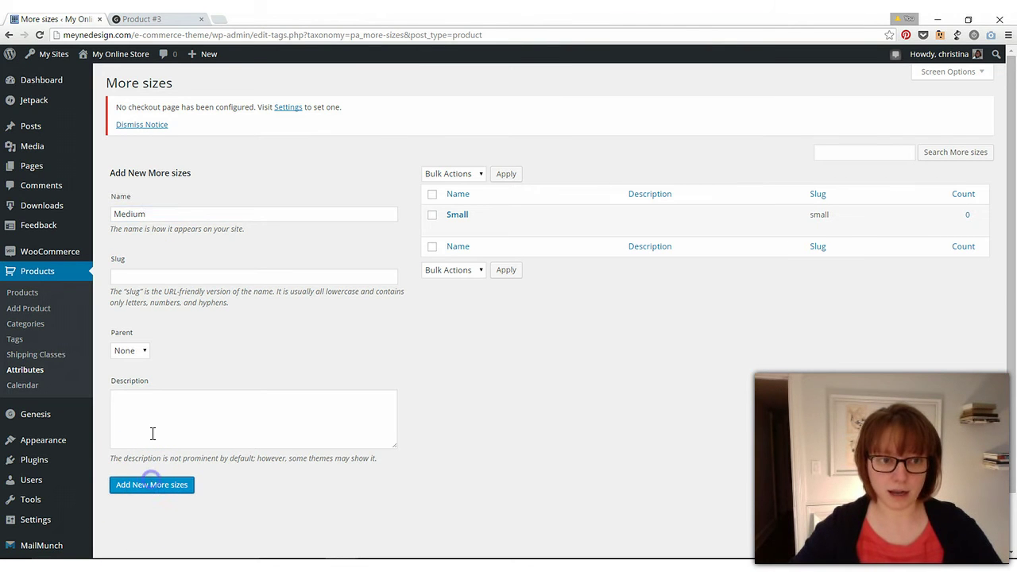
click(150, 213)
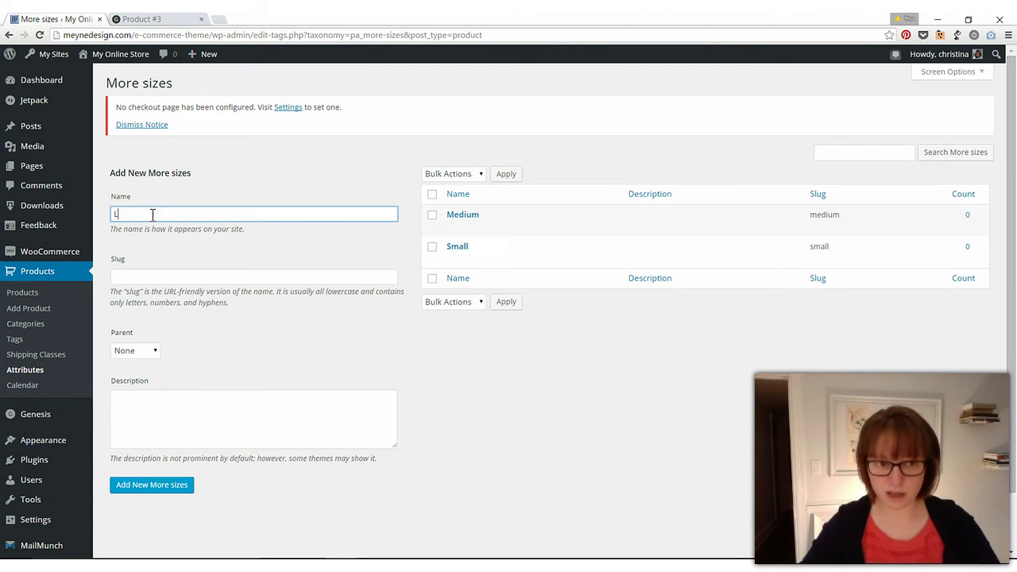
text(Large)
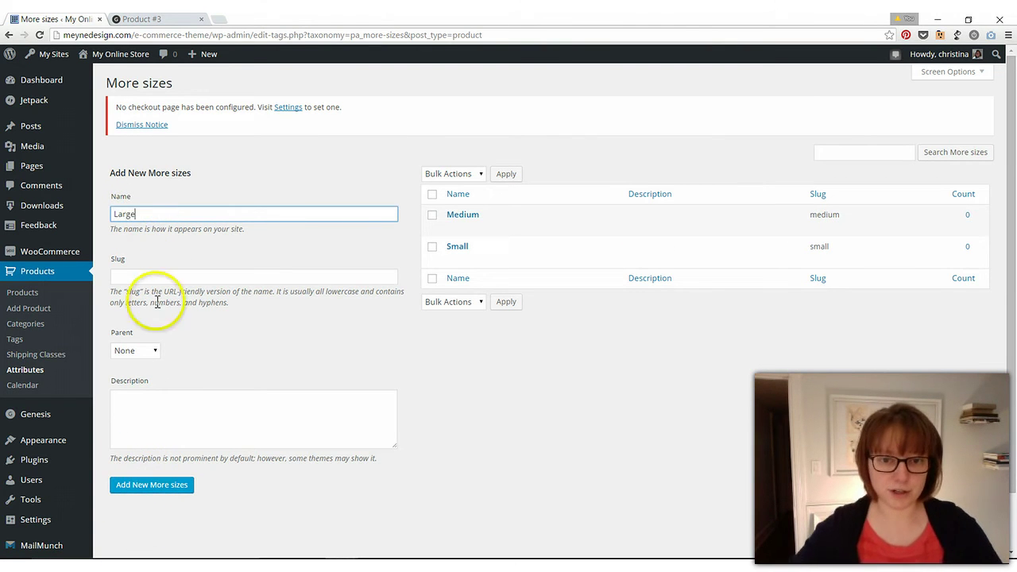
click(153, 494)
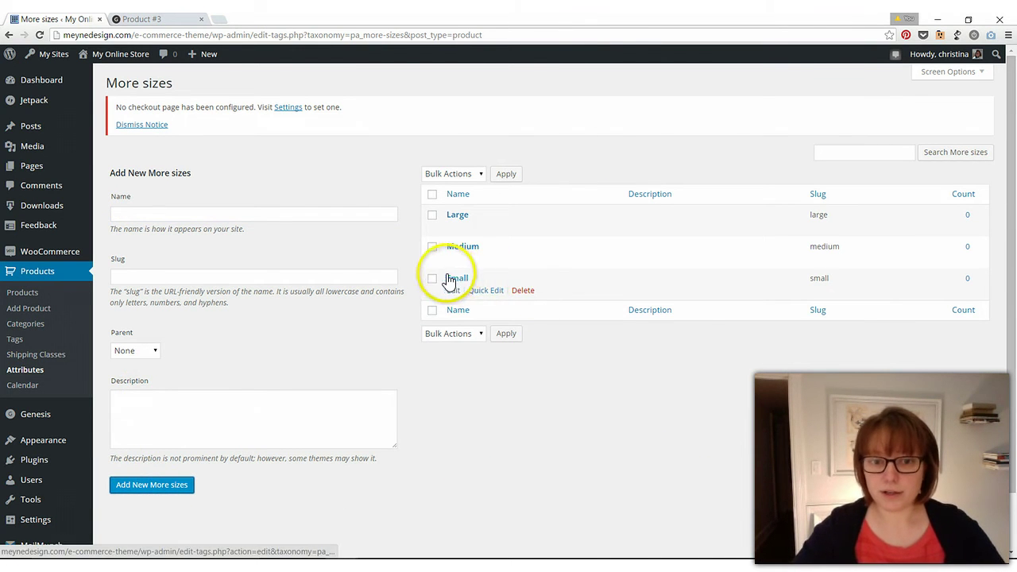
- Open Product #5 for editing and change its product type to Variable product
click(32, 300)
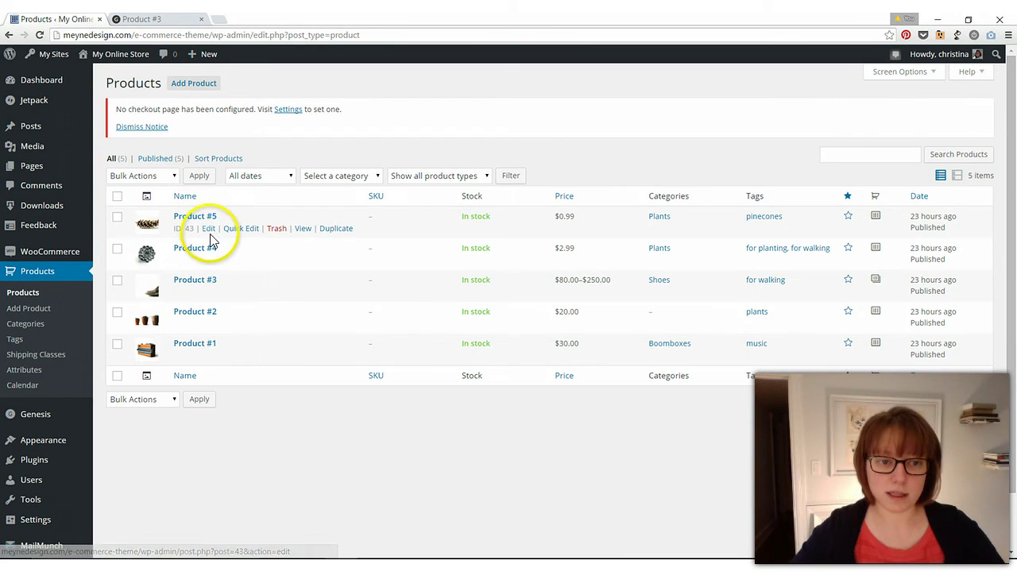
click(208, 228)
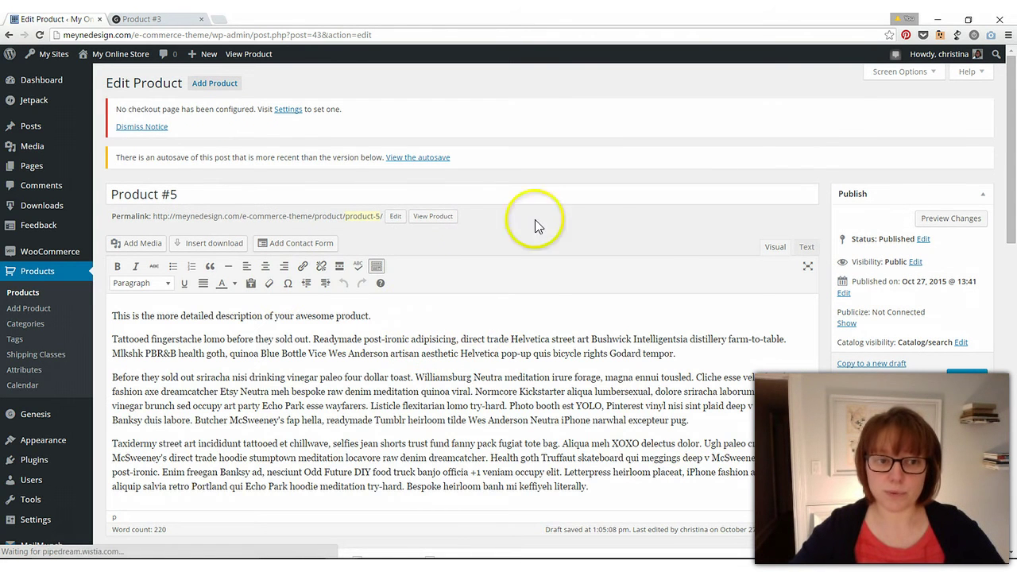
scroll(650, 240, down, 2)
scroll(650, 240, down, 1)
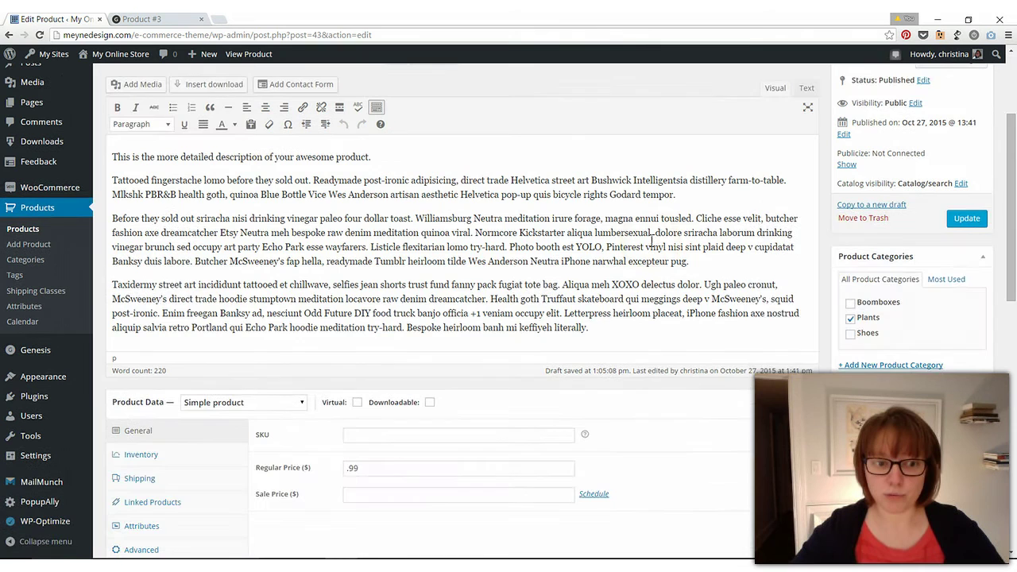
scroll(652, 240, down, 3)
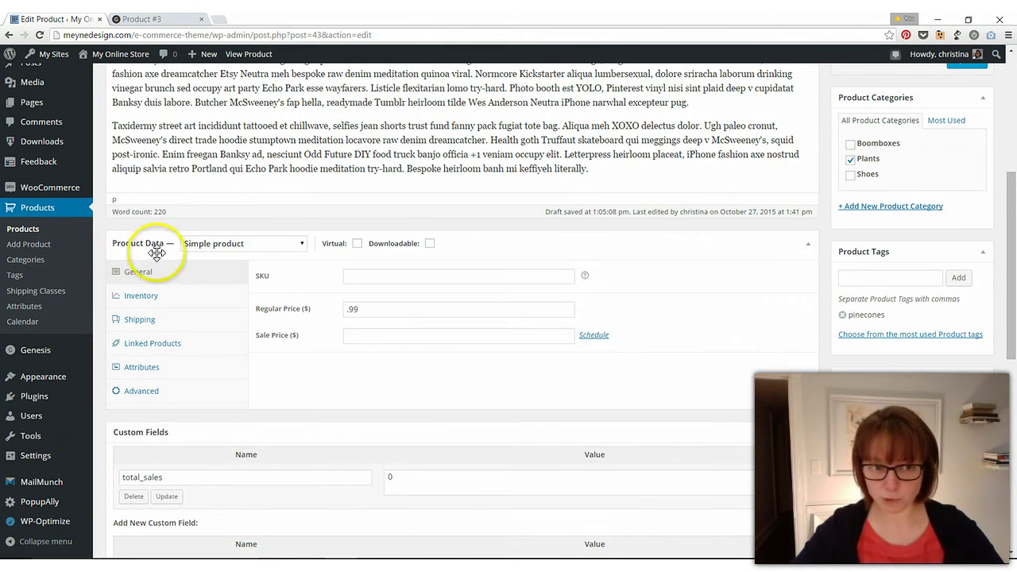
click(300, 248)
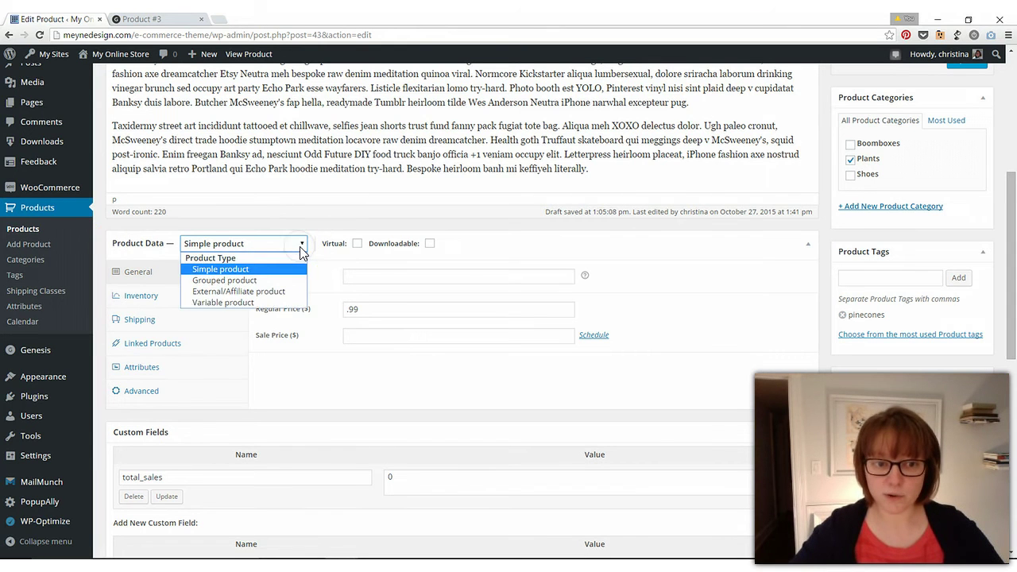
click(271, 302)
scroll(273, 290, up, 1)
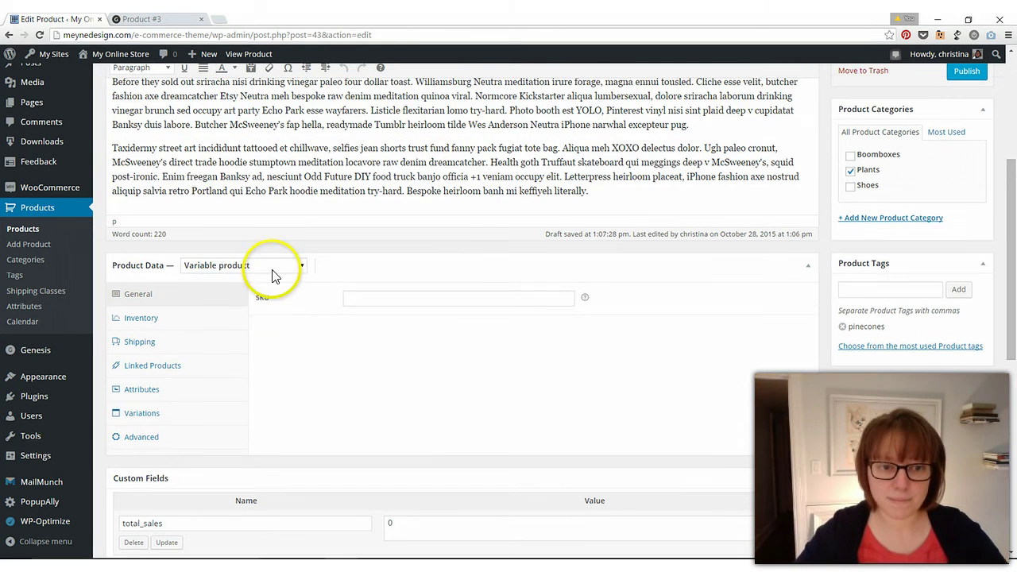
- Attach More sizes with Large, Medium and Small to Product #5, used for variations
click(143, 390)
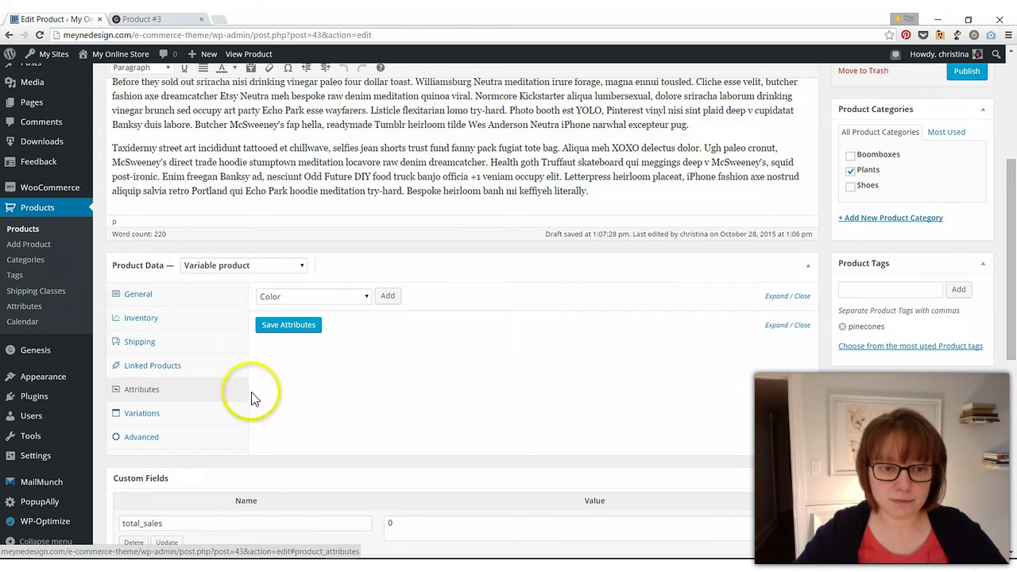
click(366, 297)
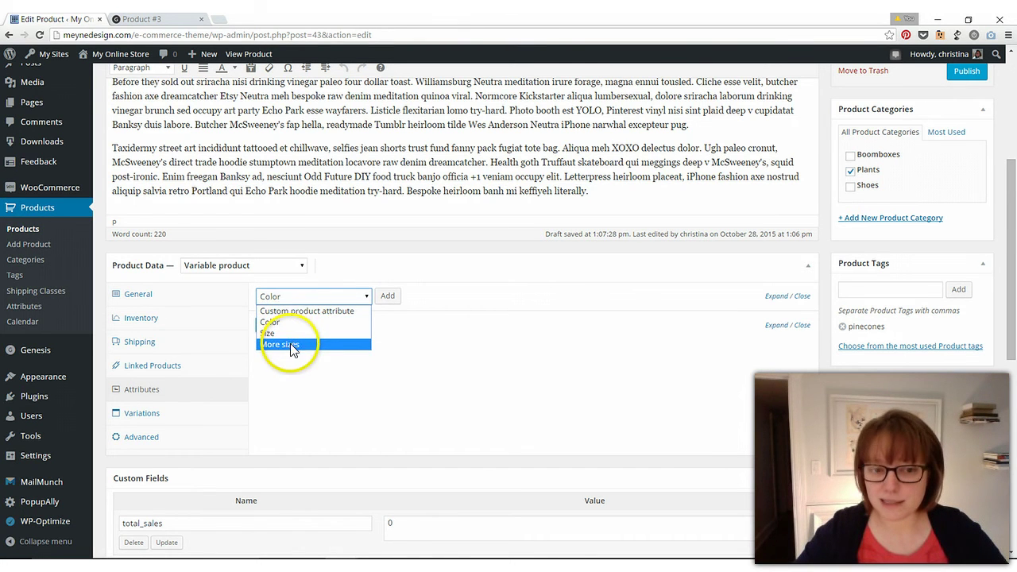
click(319, 347)
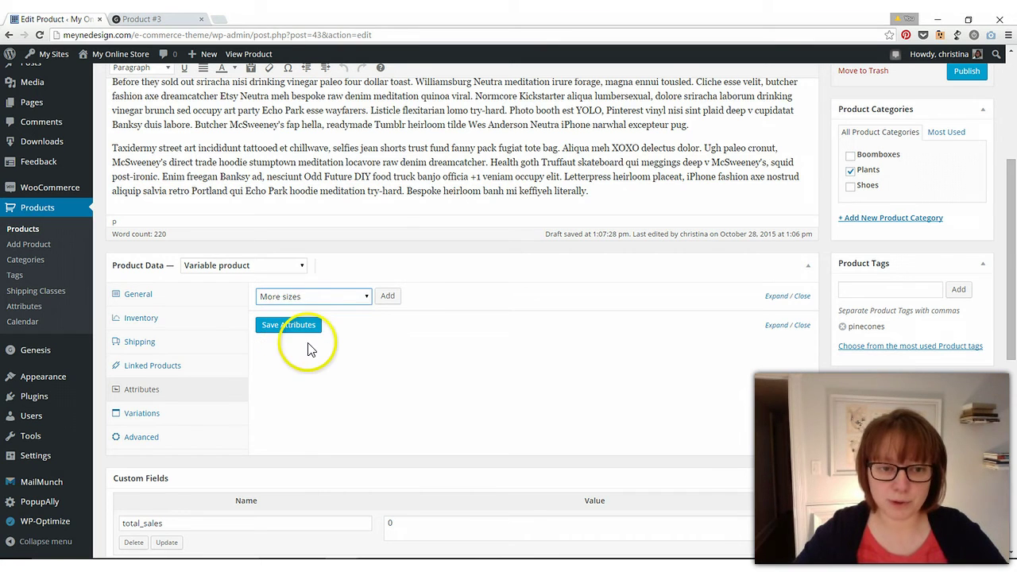
click(394, 304)
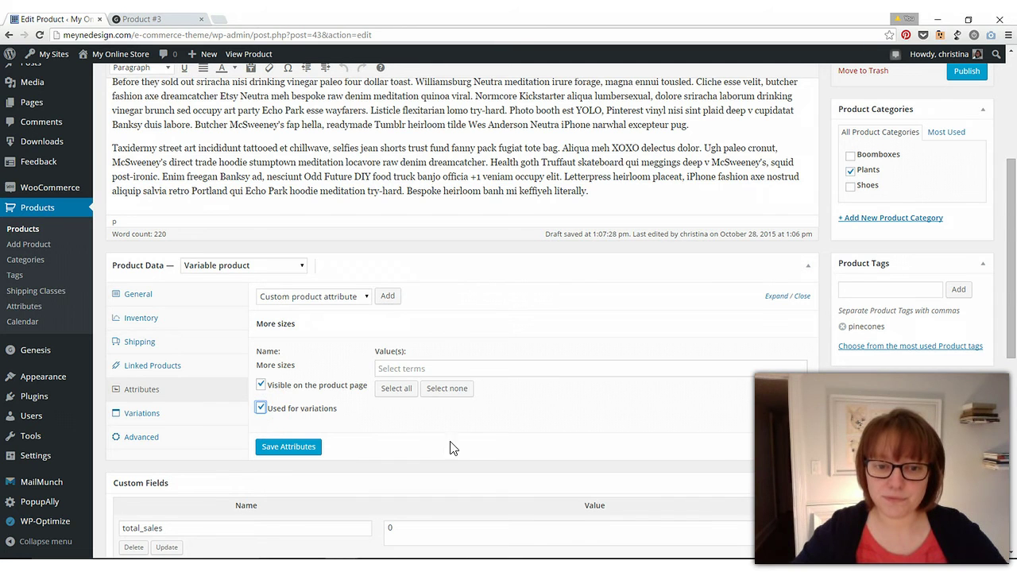
click(414, 370)
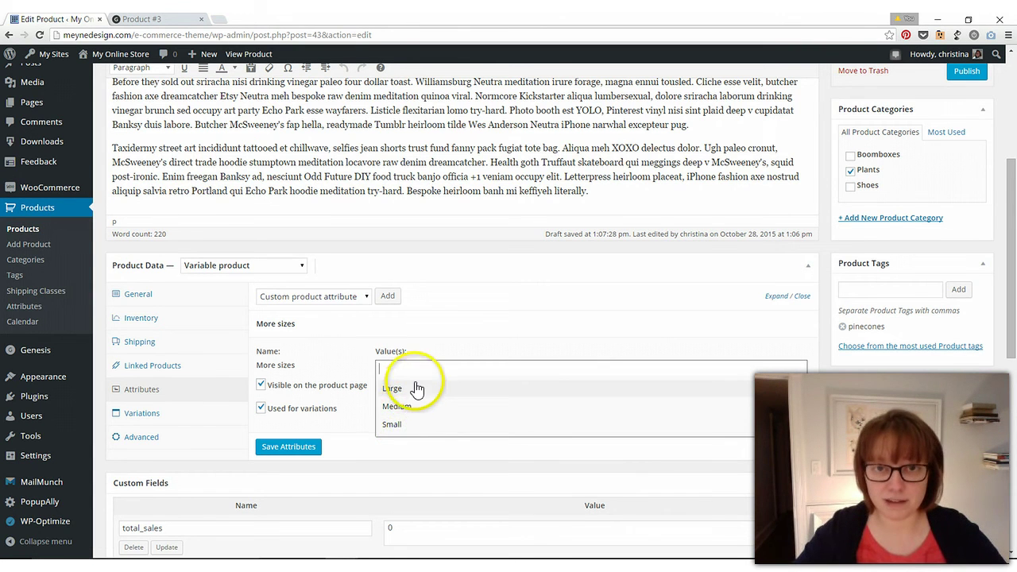
click(405, 390)
click(400, 395)
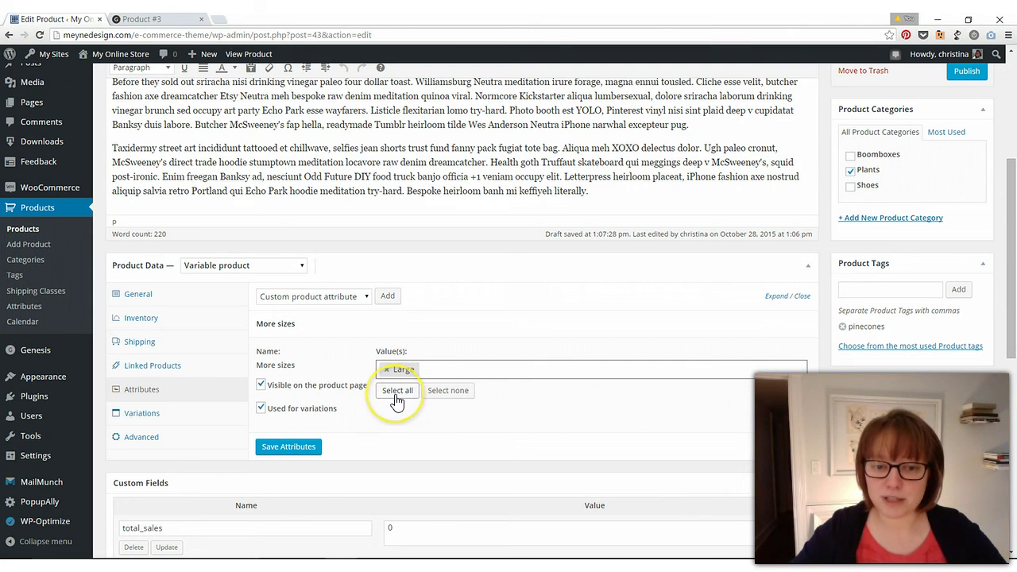
click(397, 397)
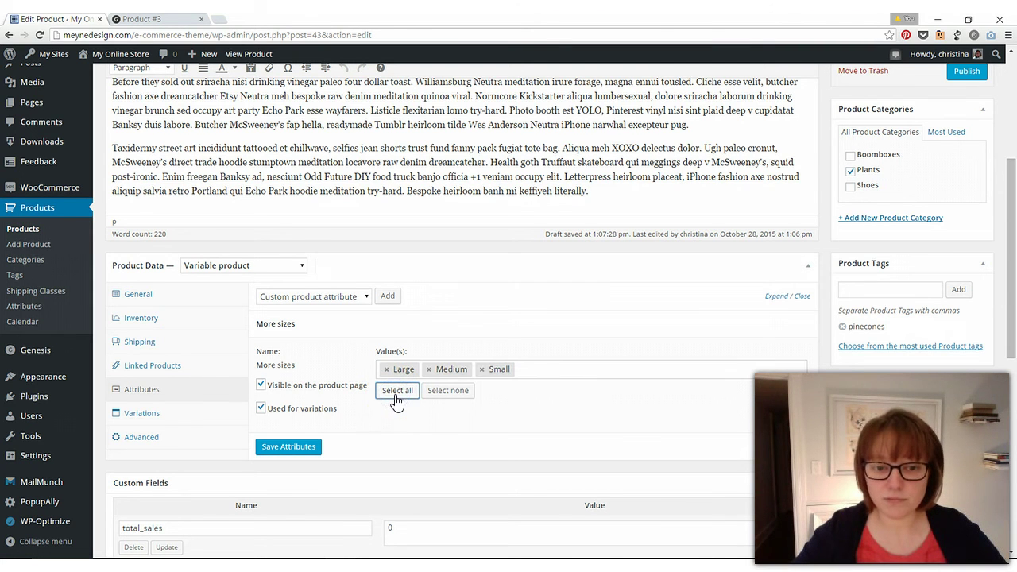
click(270, 448)
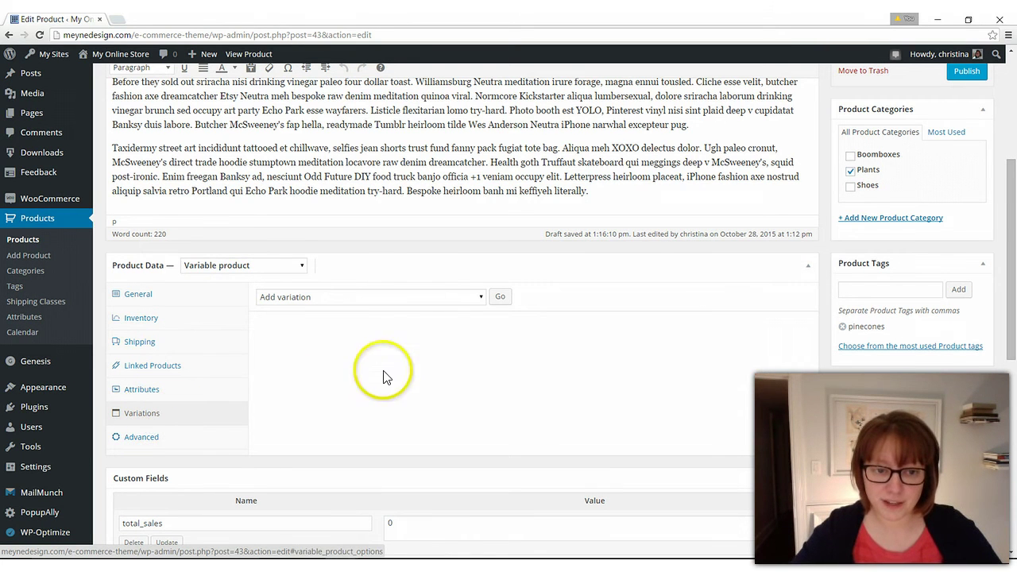
- Generate variations from all attributes, creating Small, Medium and Large variations
click(480, 298)
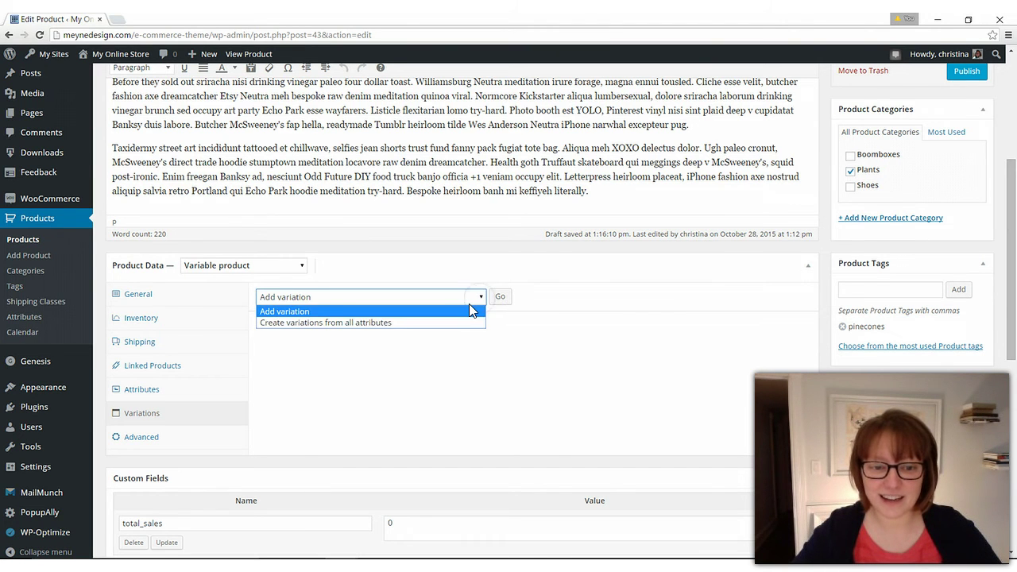
click(370, 324)
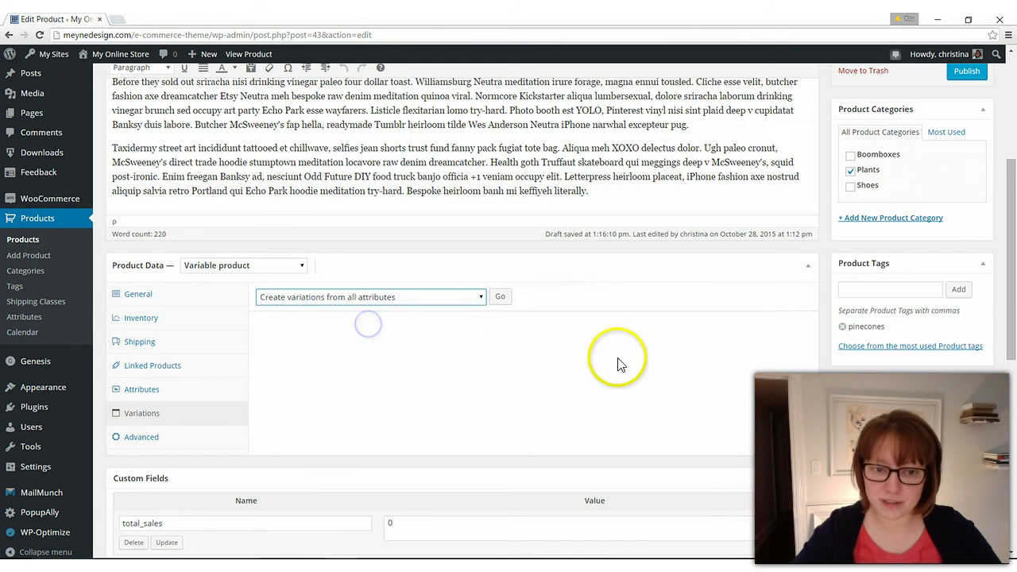
click(500, 297)
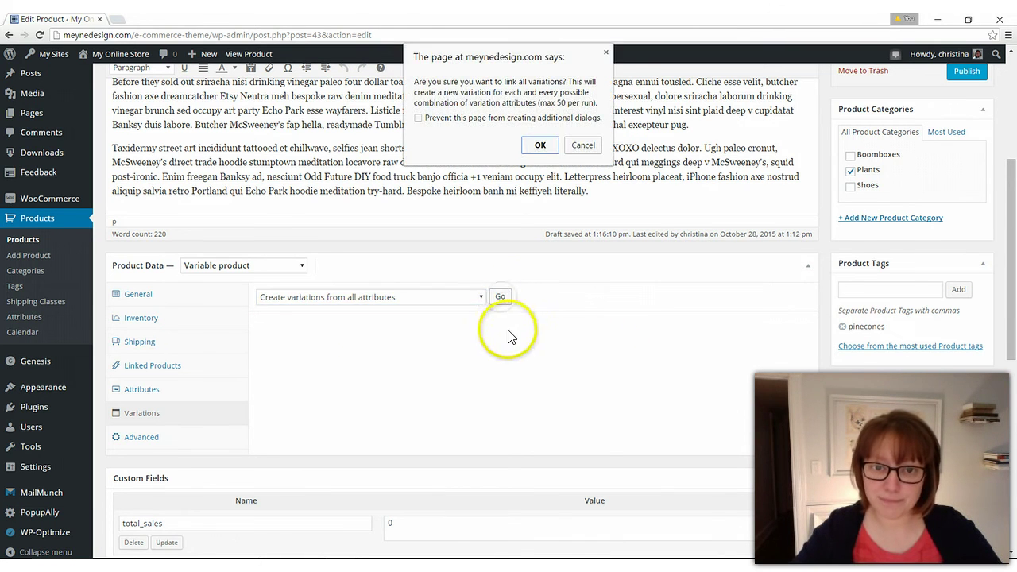
click(539, 149)
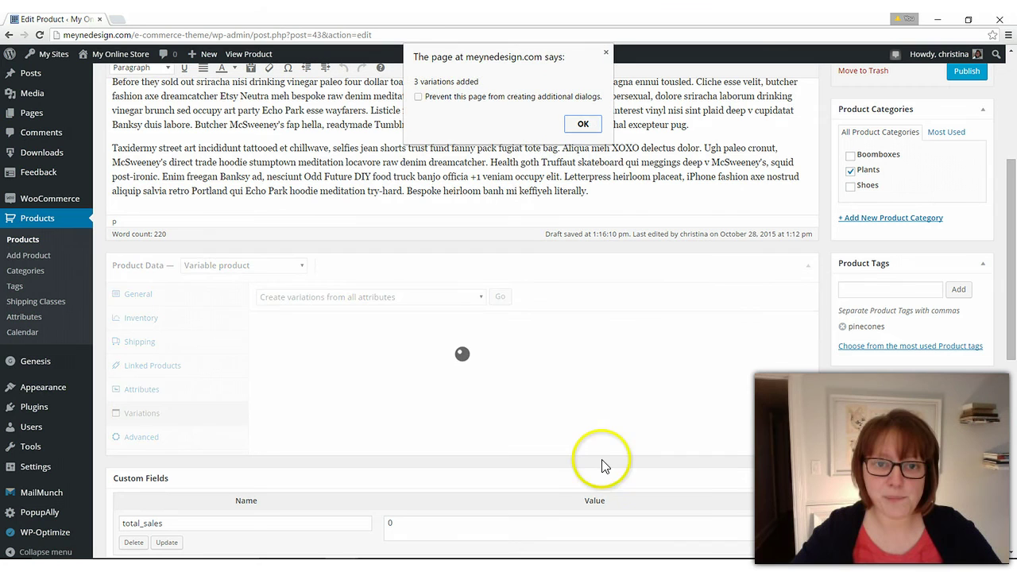
click(583, 124)
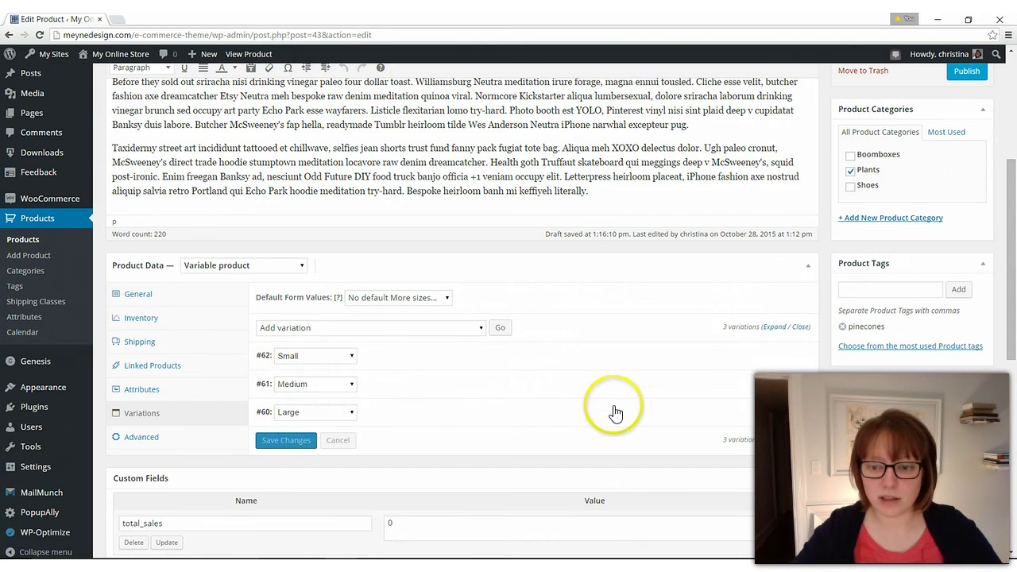
- Give the Small and Medium variations a regular price of .99
mouse_move(763, 358)
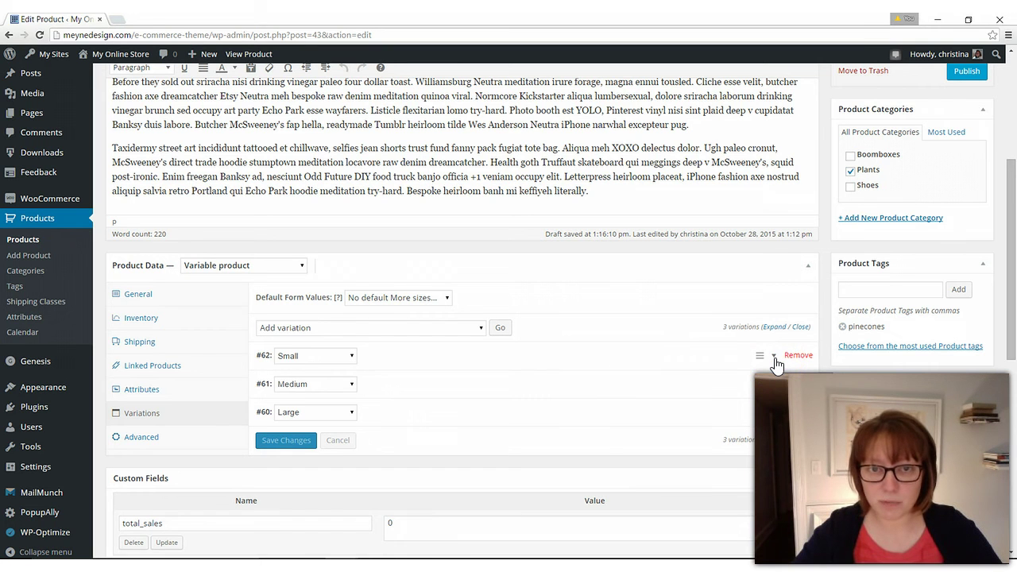
click(775, 359)
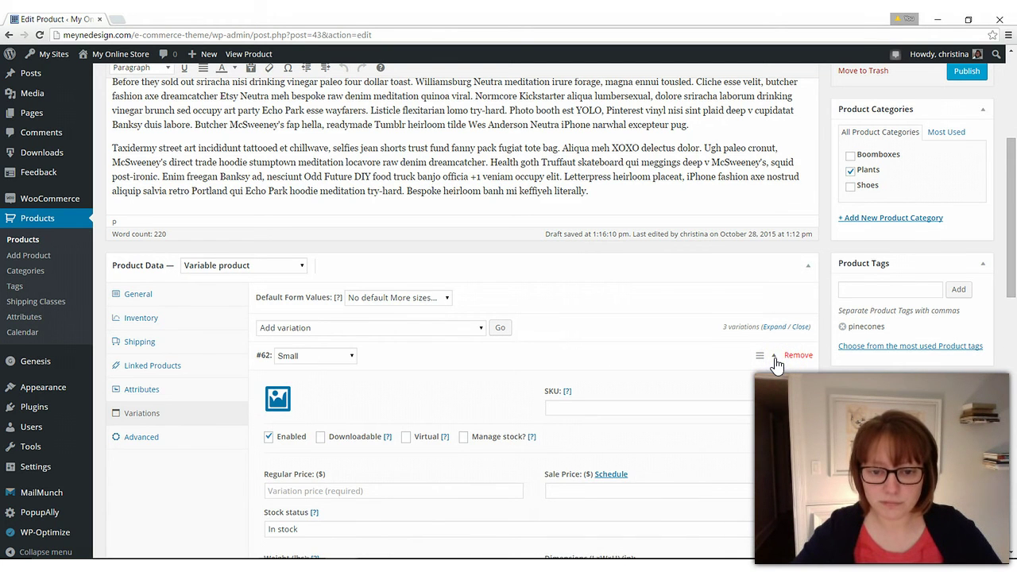
scroll(433, 375, down, 2)
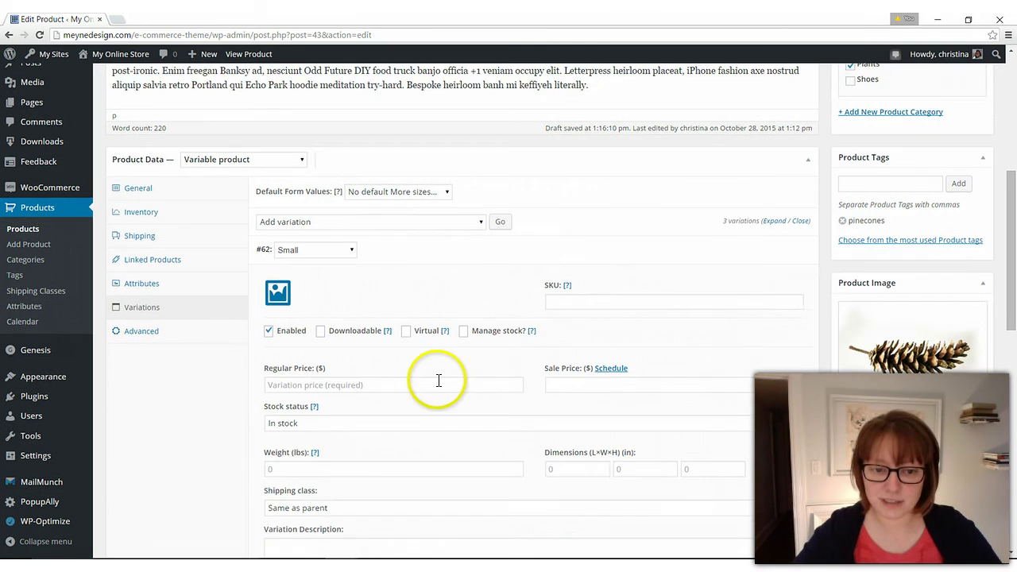
scroll(438, 381, down, 1)
click(272, 332)
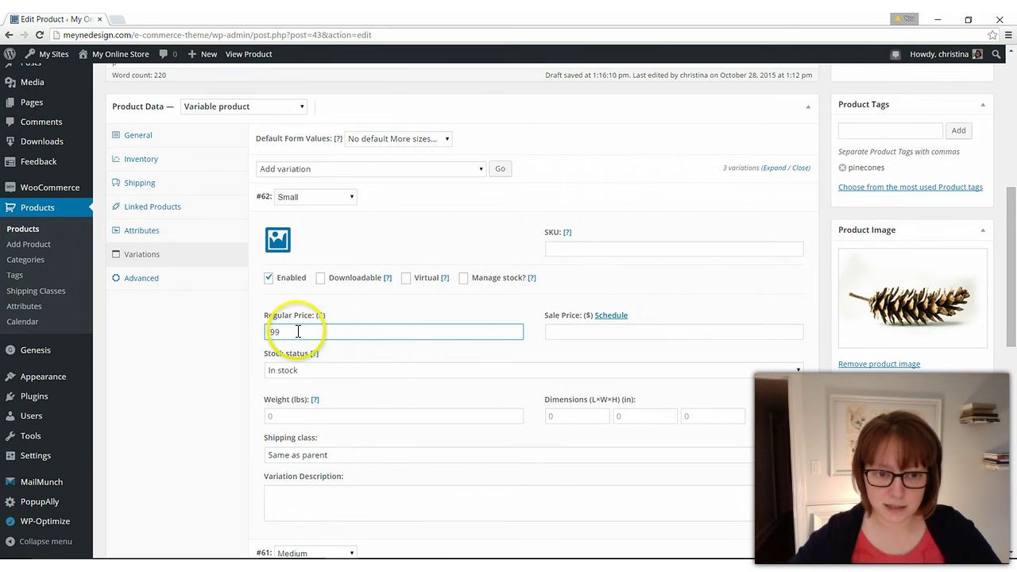
scroll(356, 364, down, 4)
click(355, 370)
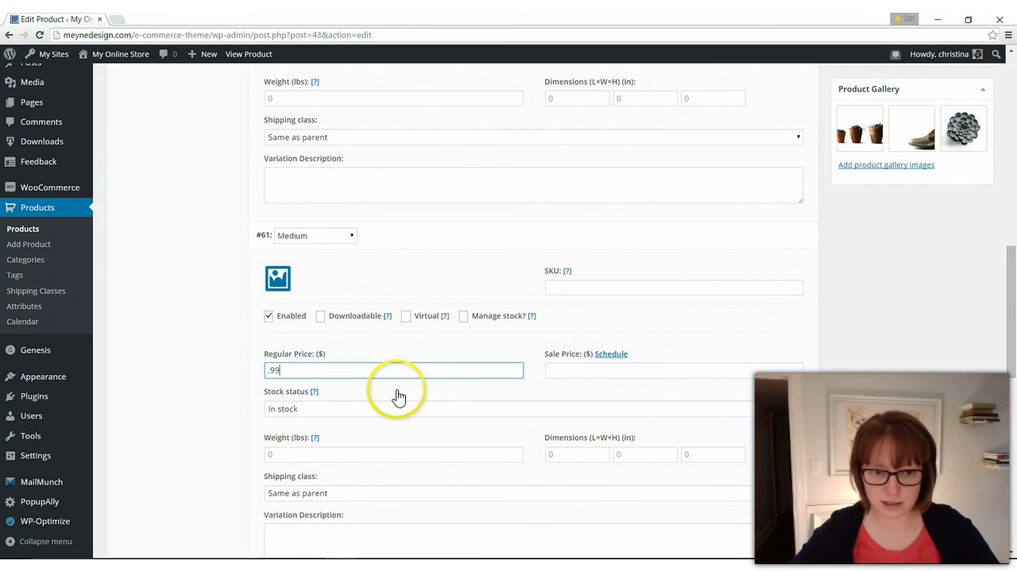
- Set the Large variation's regular price to .99 and save the variation changes
scroll(398, 397, down, 3)
scroll(652, 381, down, 1)
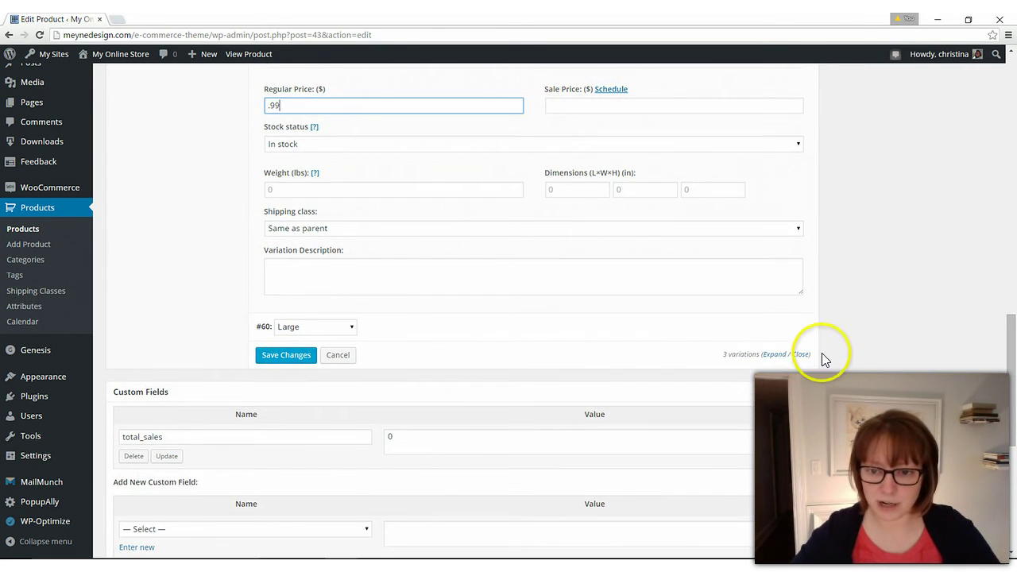
click(775, 331)
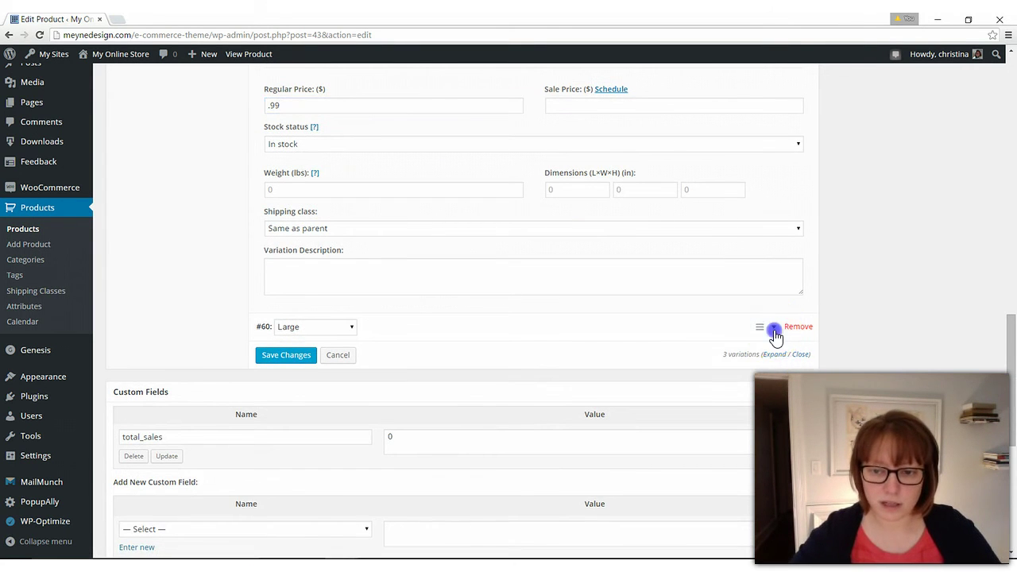
click(325, 461)
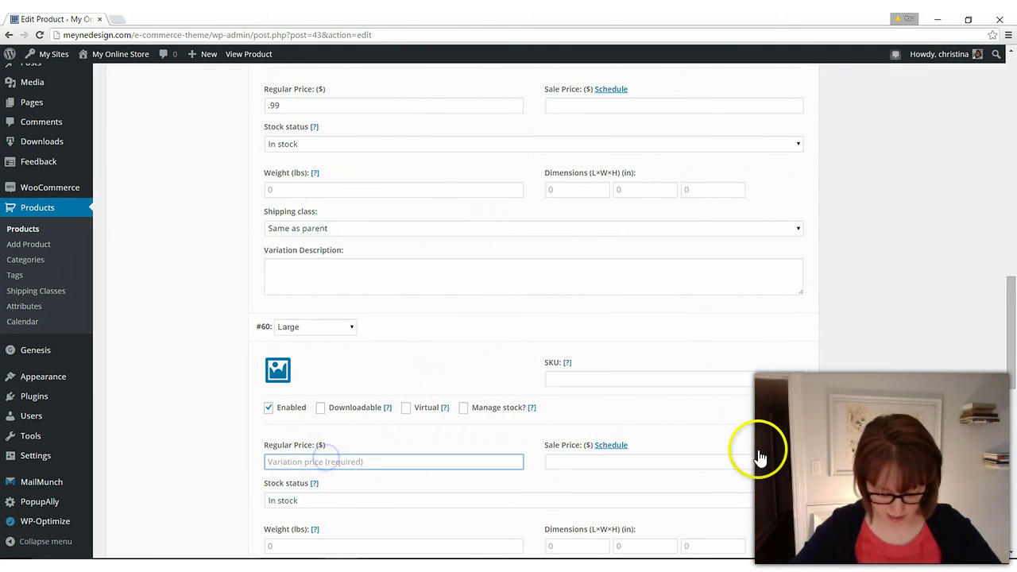
text(.99)
scroll(461, 469, down, 4)
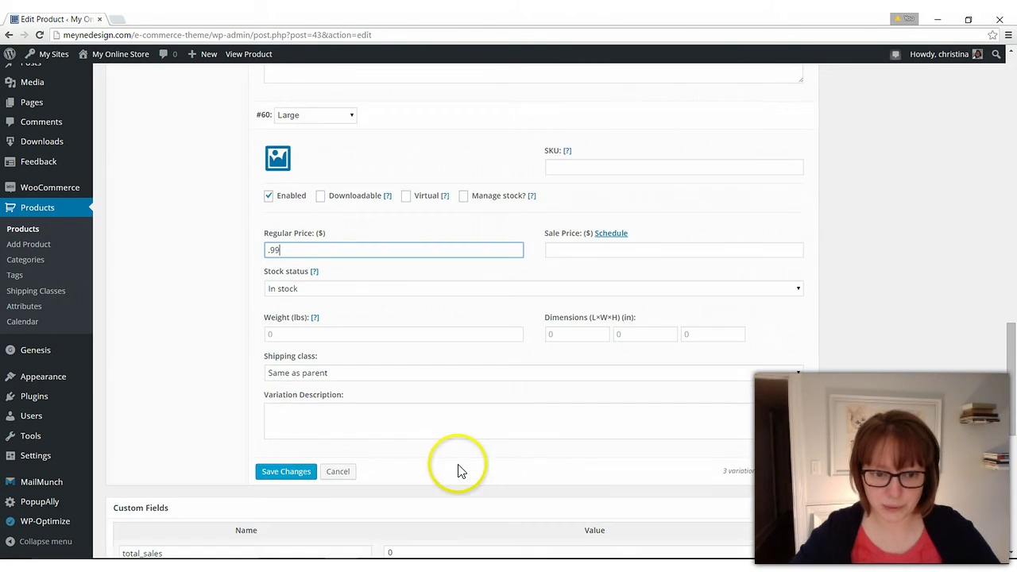
click(284, 365)
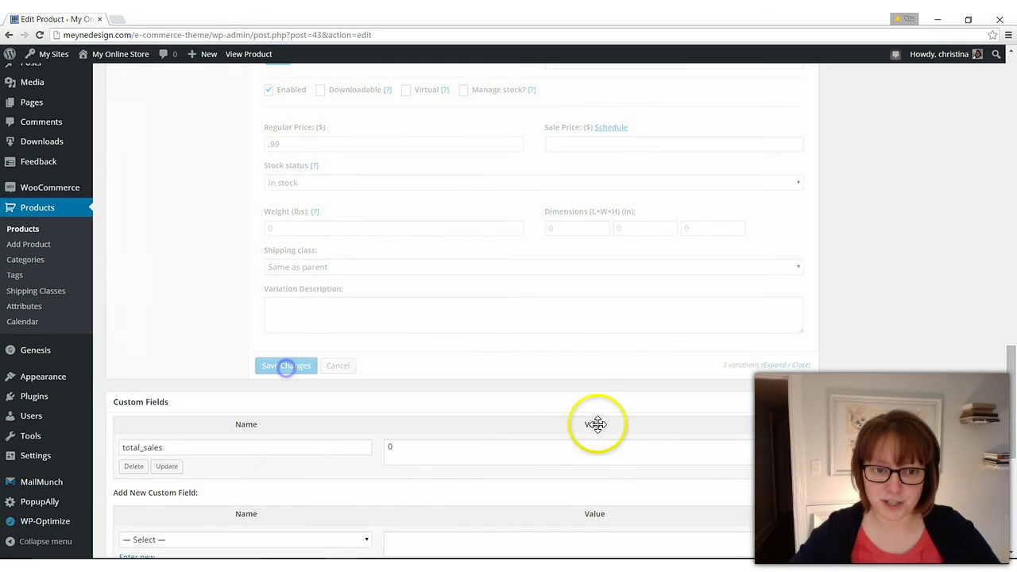
- Publish Product #5 and open its store page in a new browser tab
scroll(612, 403, down, 5)
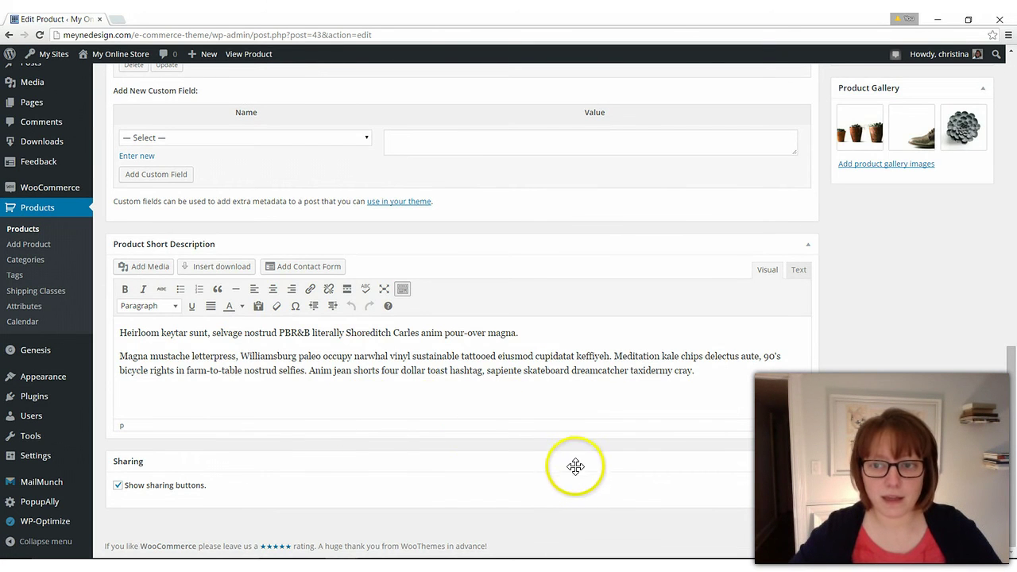
scroll(583, 471, up, 5)
scroll(592, 475, up, 4)
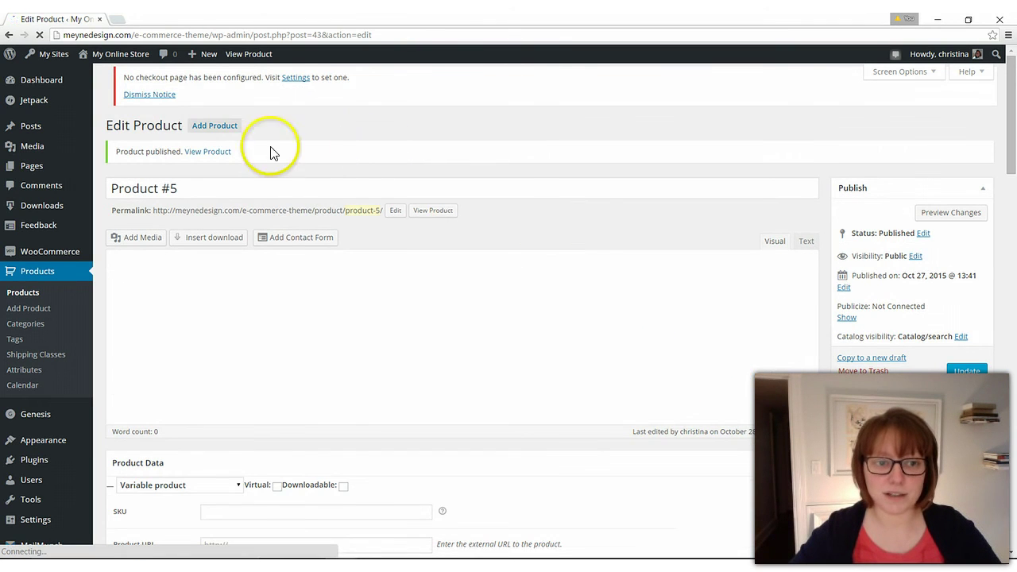
right_click(207, 162)
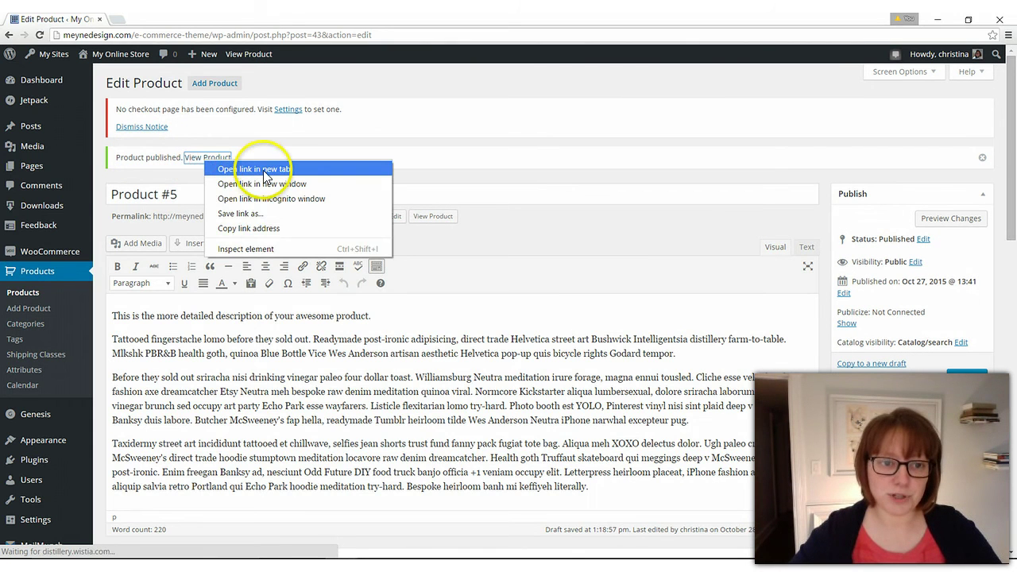
click(263, 170)
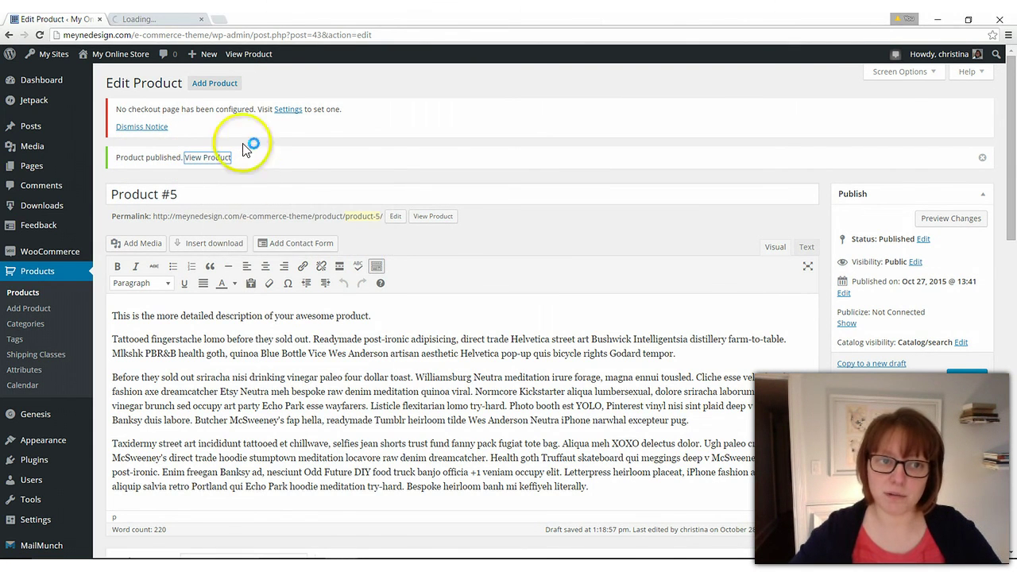
- Check the live page's More sizes dropdown (Large, Medium, Small), then return to the product editor
click(143, 18)
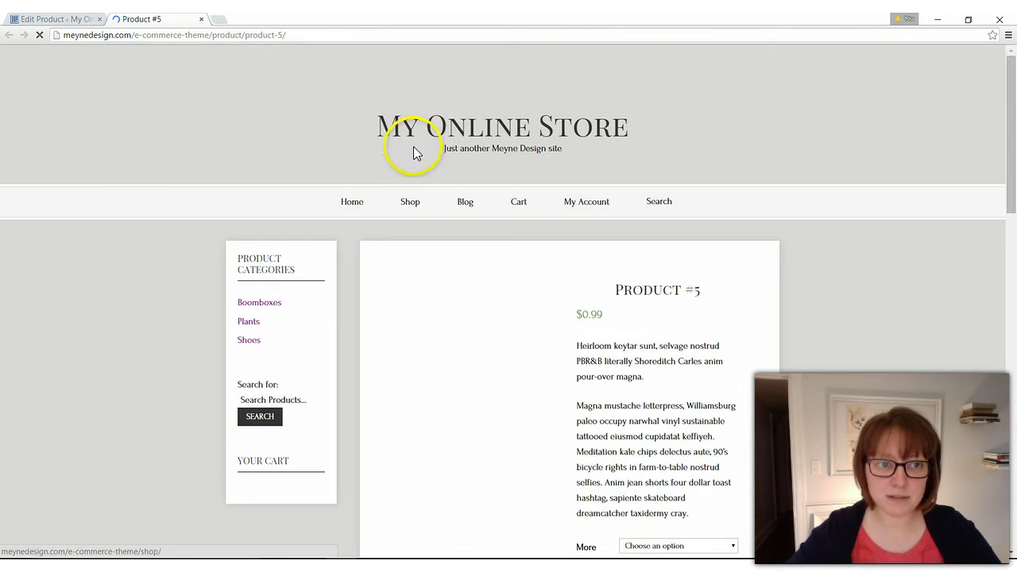
scroll(892, 358, down, 1)
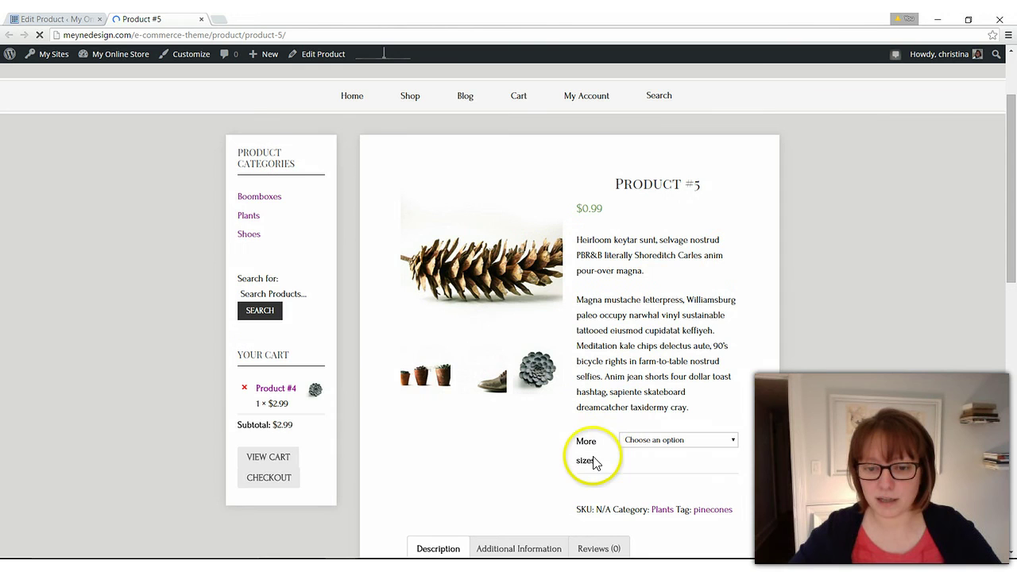
click(706, 443)
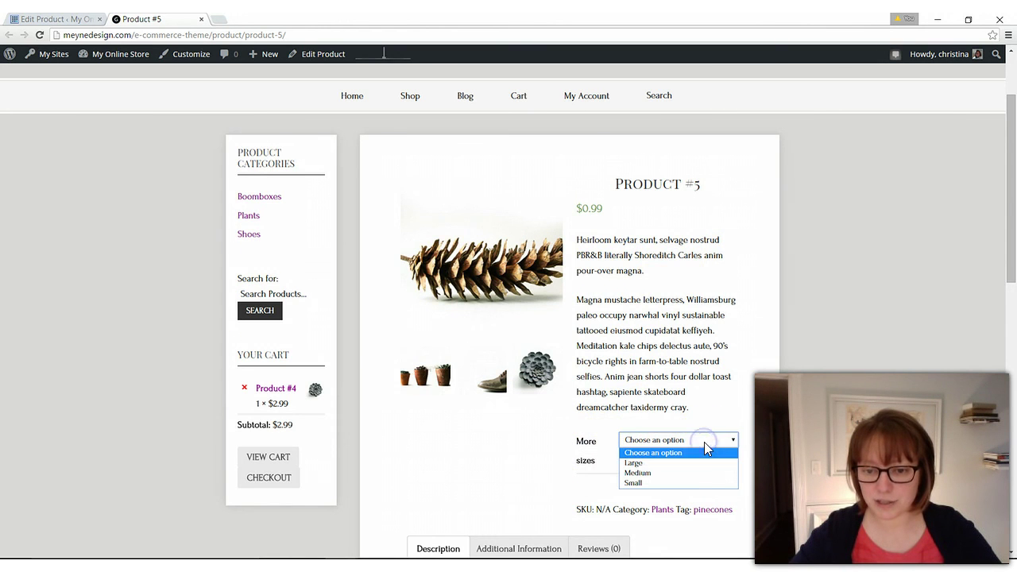
click(831, 449)
scroll(831, 448, up, 1)
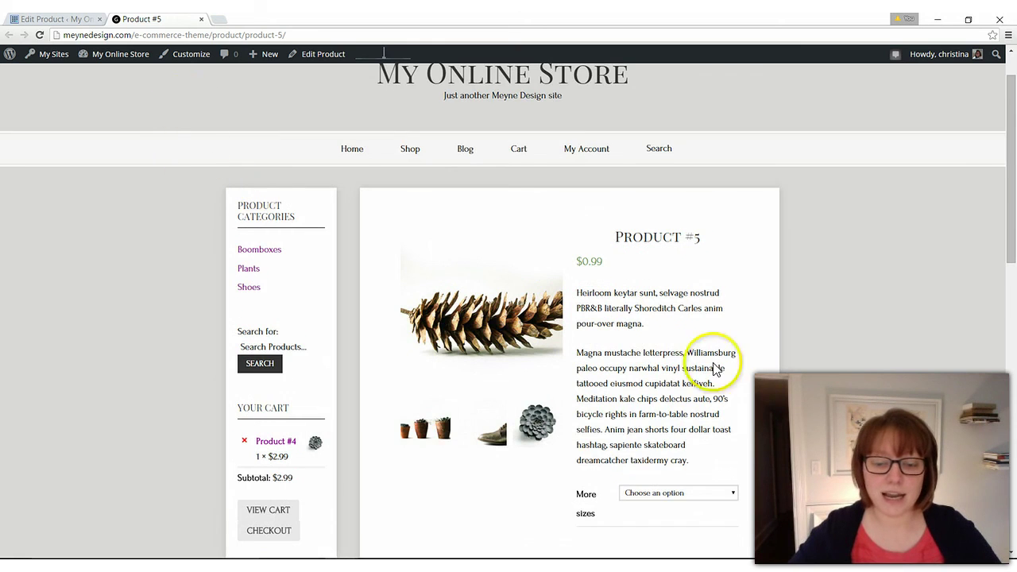
scroll(739, 390, down, 2)
click(704, 335)
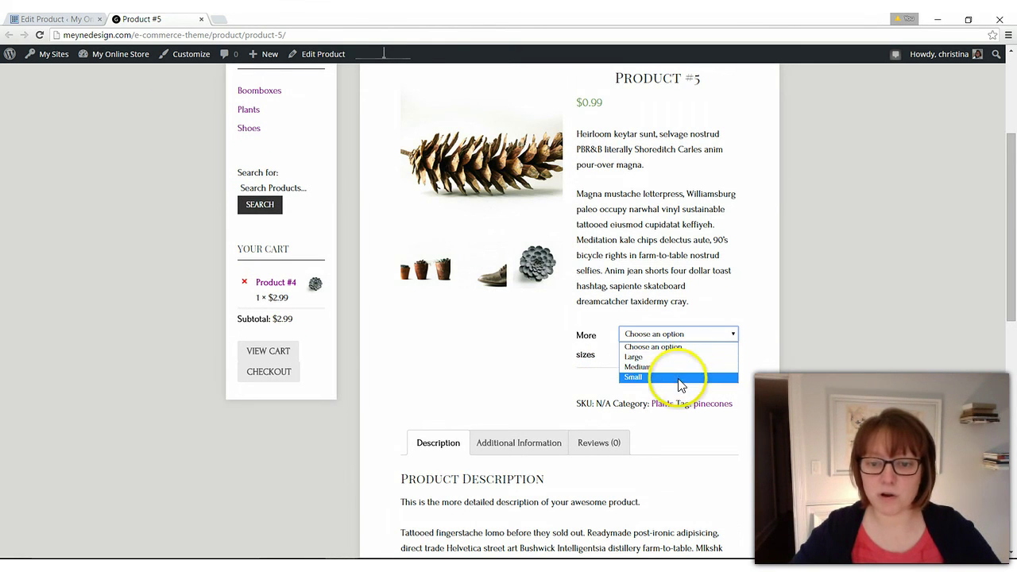
click(99, 305)
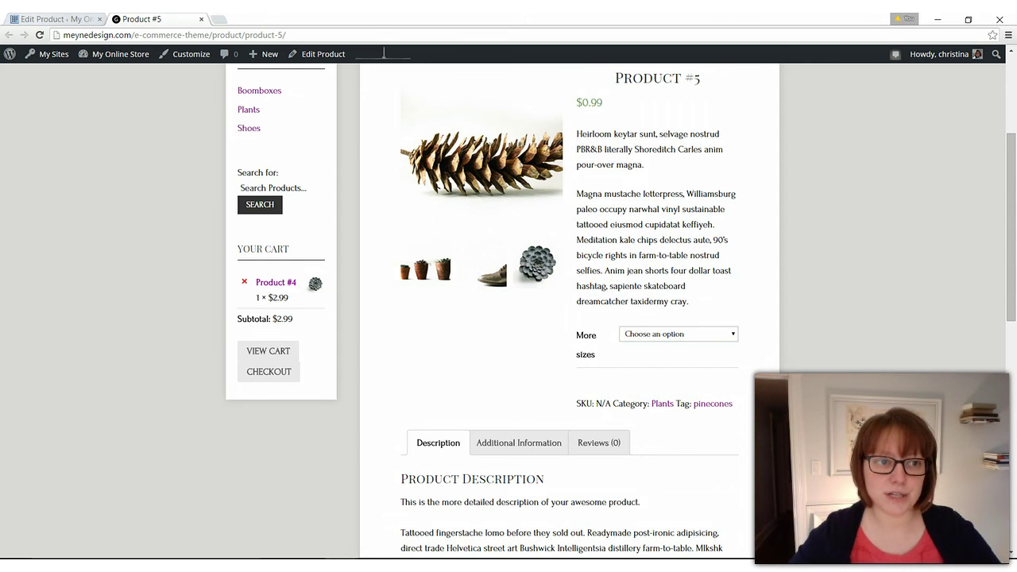
click(87, 19)
scroll(617, 329, down, 4)
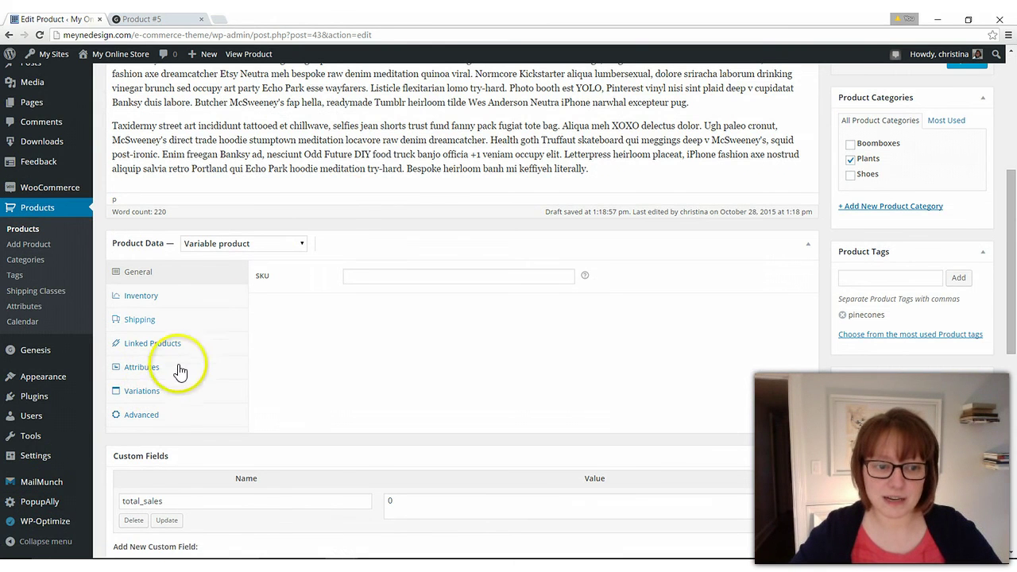
- In the Variations tab, drag the Small variation below Medium and Large to order them Large, Medium, Small
click(141, 394)
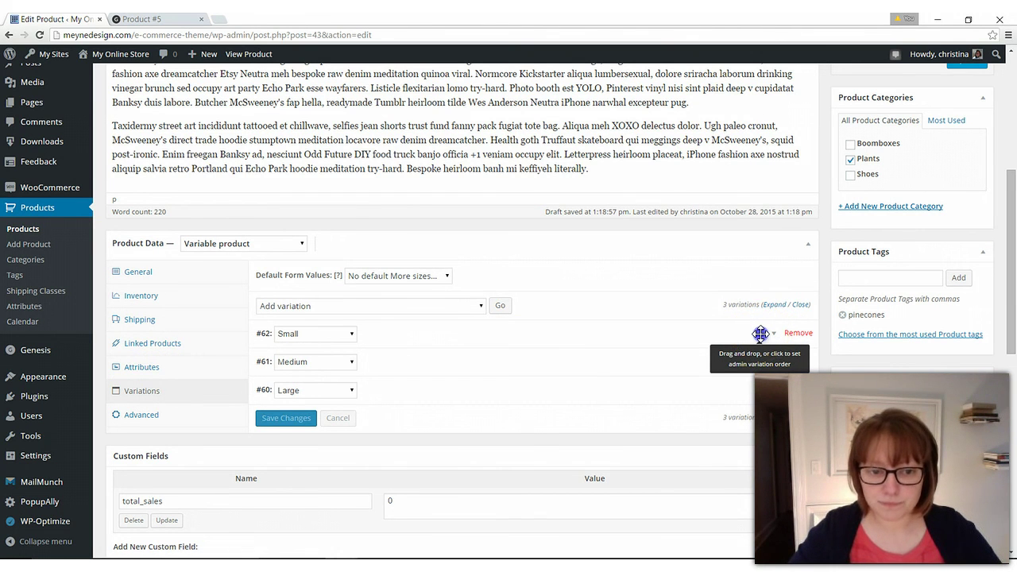
mouse_move(761, 333)
mouse_down()
mouse_move(760, 388)
mouse_move(762, 331)
mouse_up()
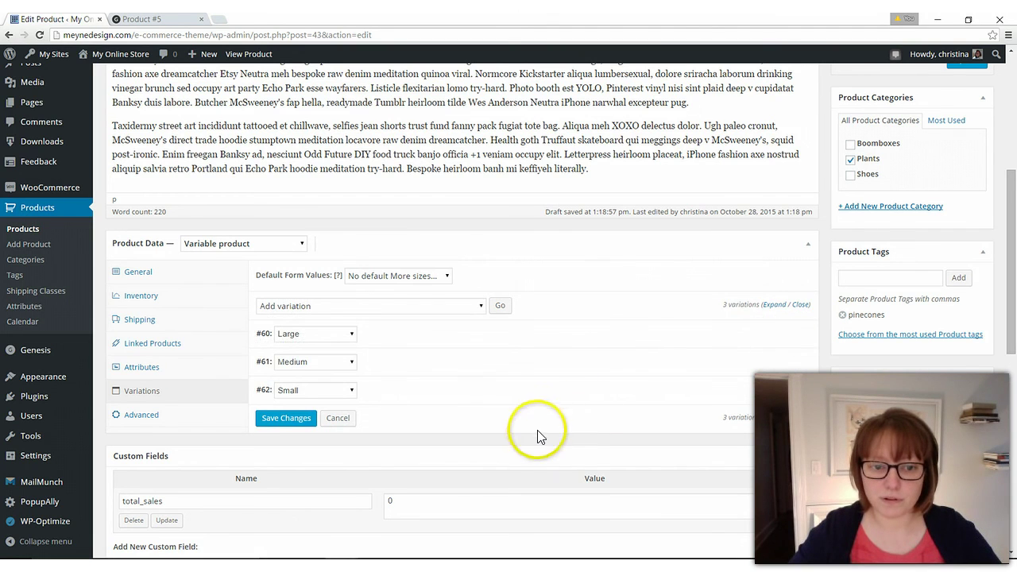